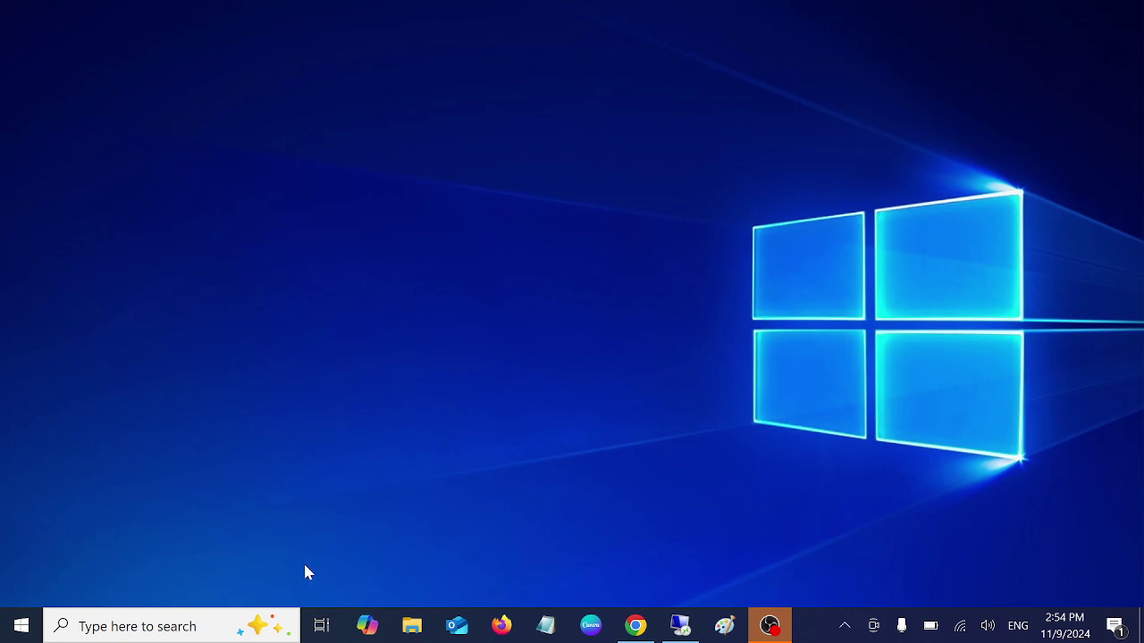
Search for 'cont' and open Control Panel from the results
left_click(134, 630)
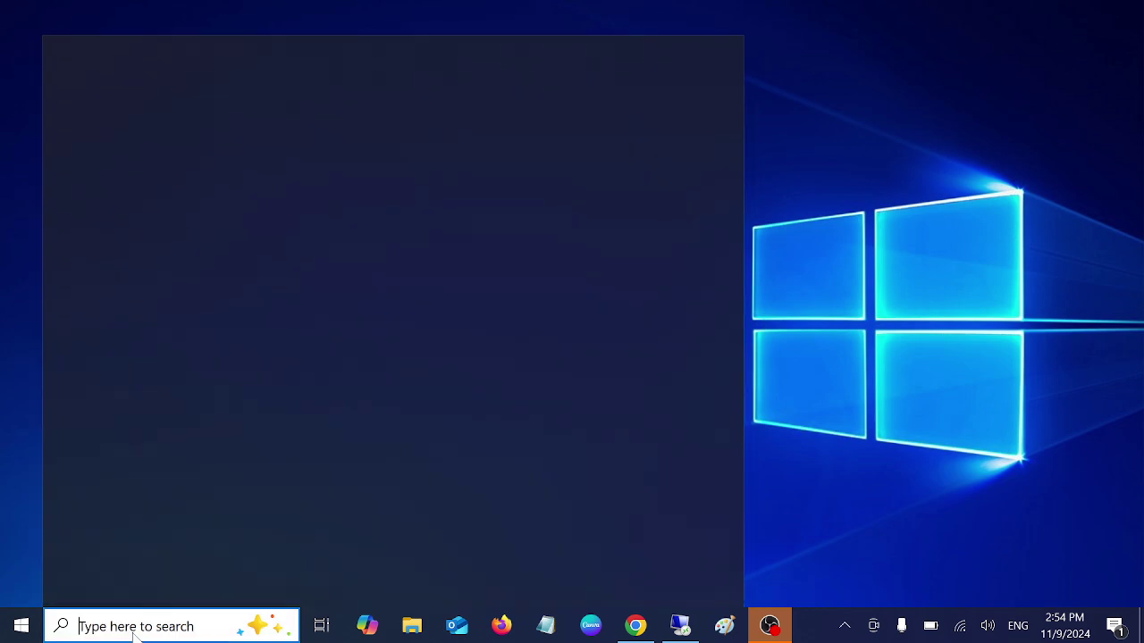
type("cont")
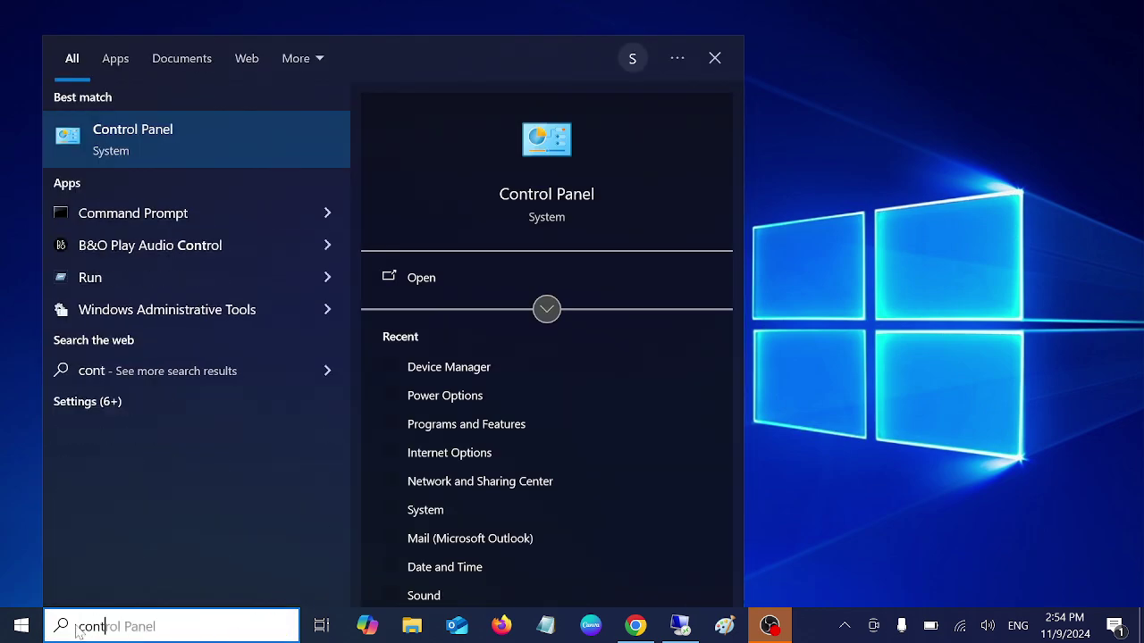
left_click(154, 136)
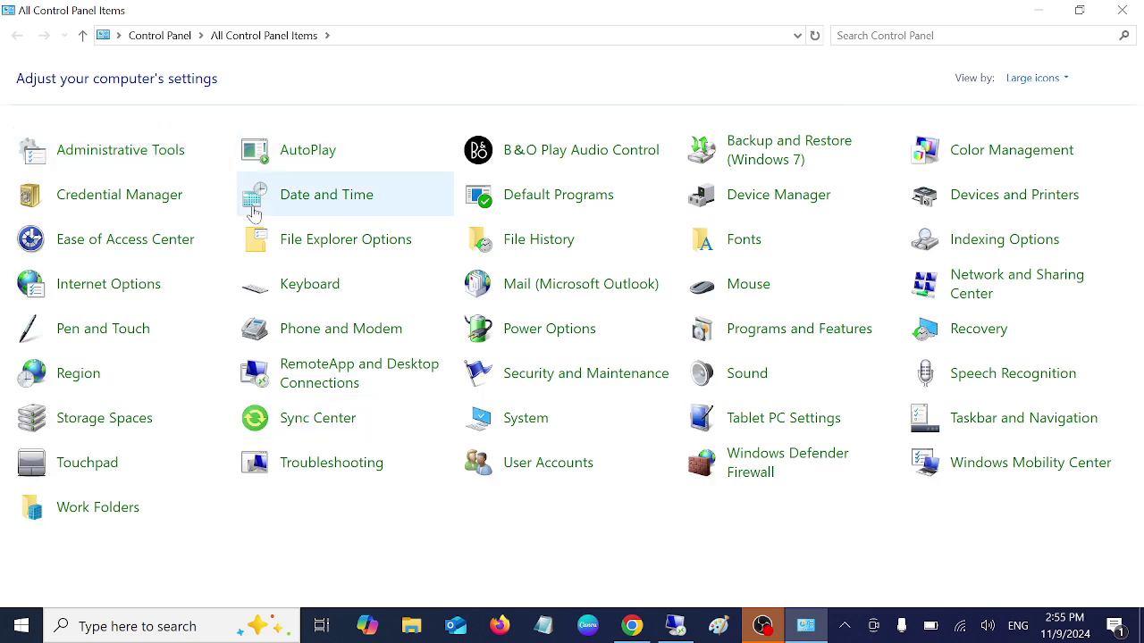
Switch Control Panel's View by to Category, then back to Large icons
left_click(1047, 79)
left_click(1047, 100)
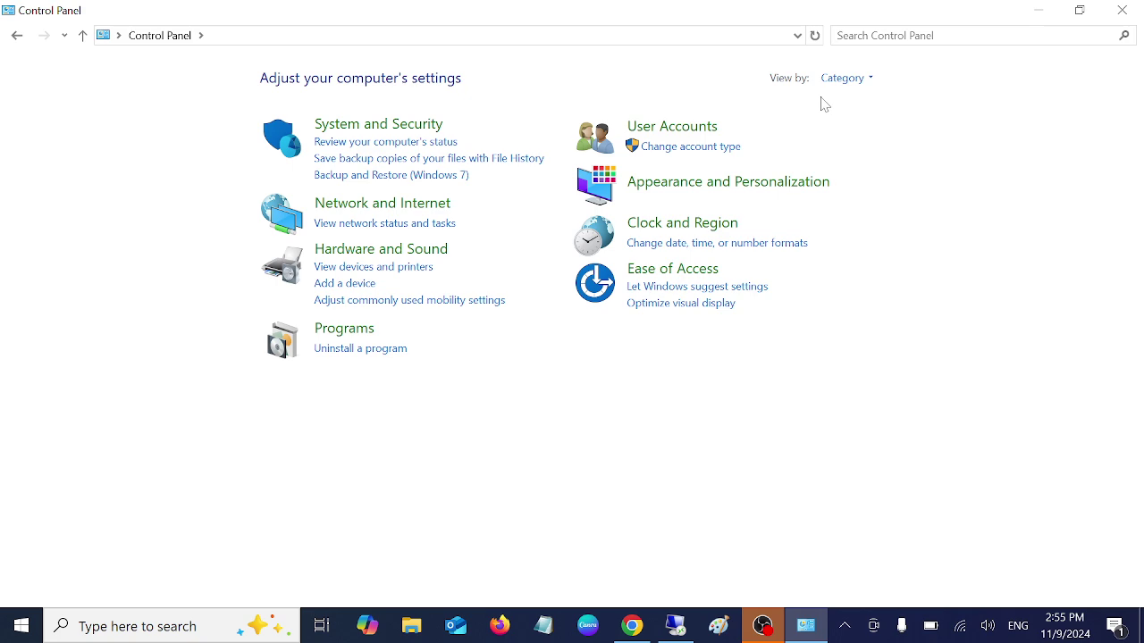
left_click(845, 78)
left_click(871, 126)
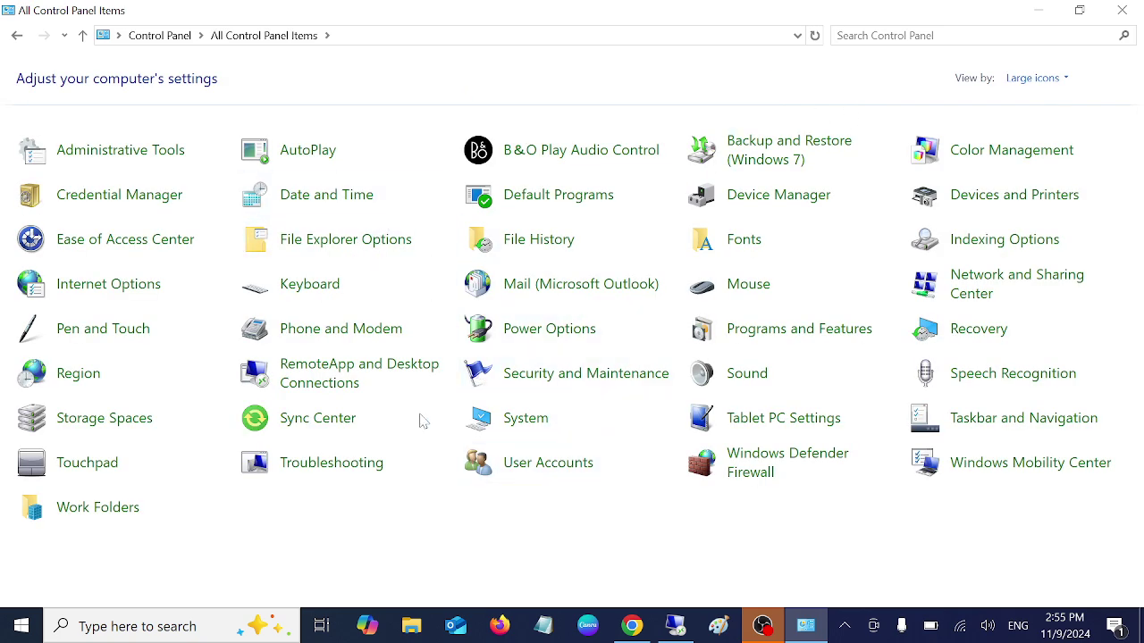
Open Power Options from the Control Panel items
left_click(561, 335)
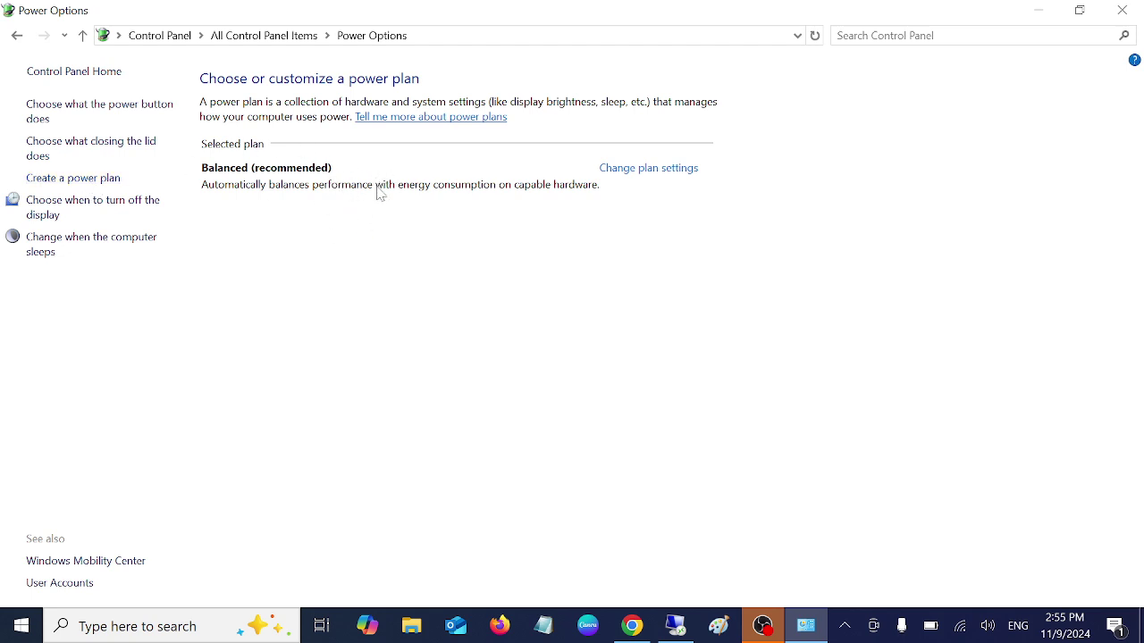
Create My Custom Plan 1 from High performance, keeping the 10-minute battery display timeout
left_click(85, 182)
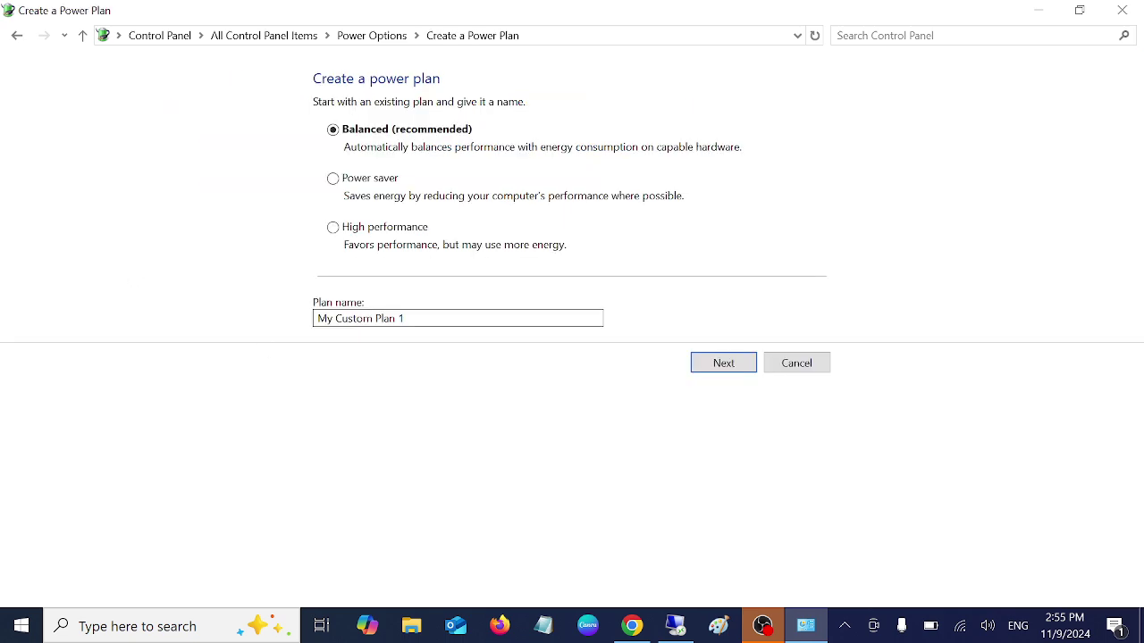
left_click(332, 227)
left_click(722, 364)
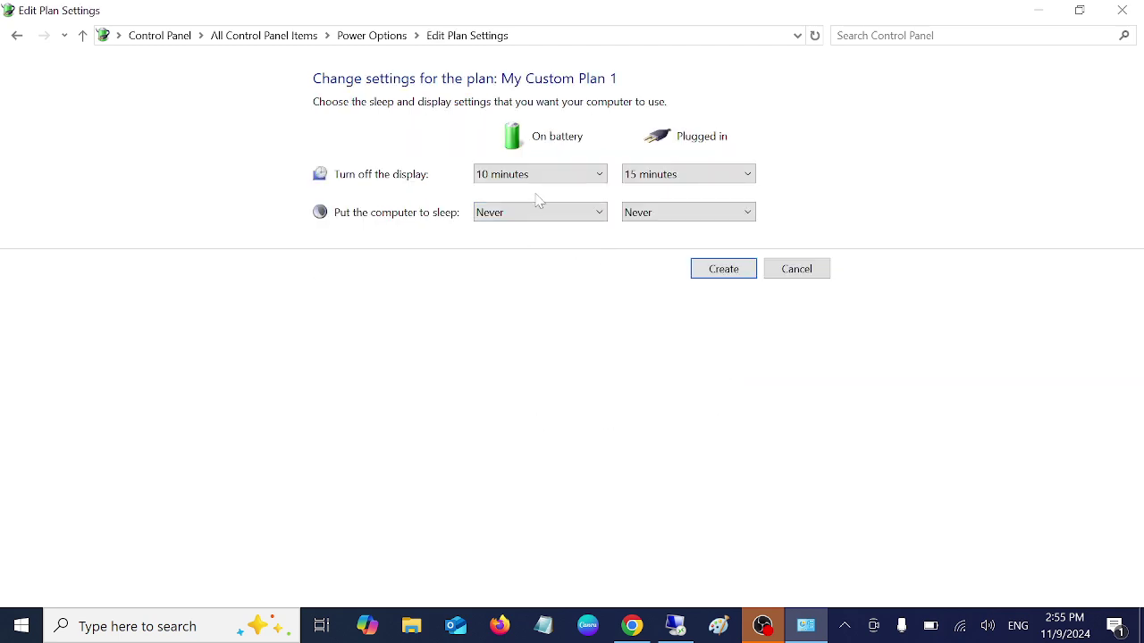
left_click(532, 178)
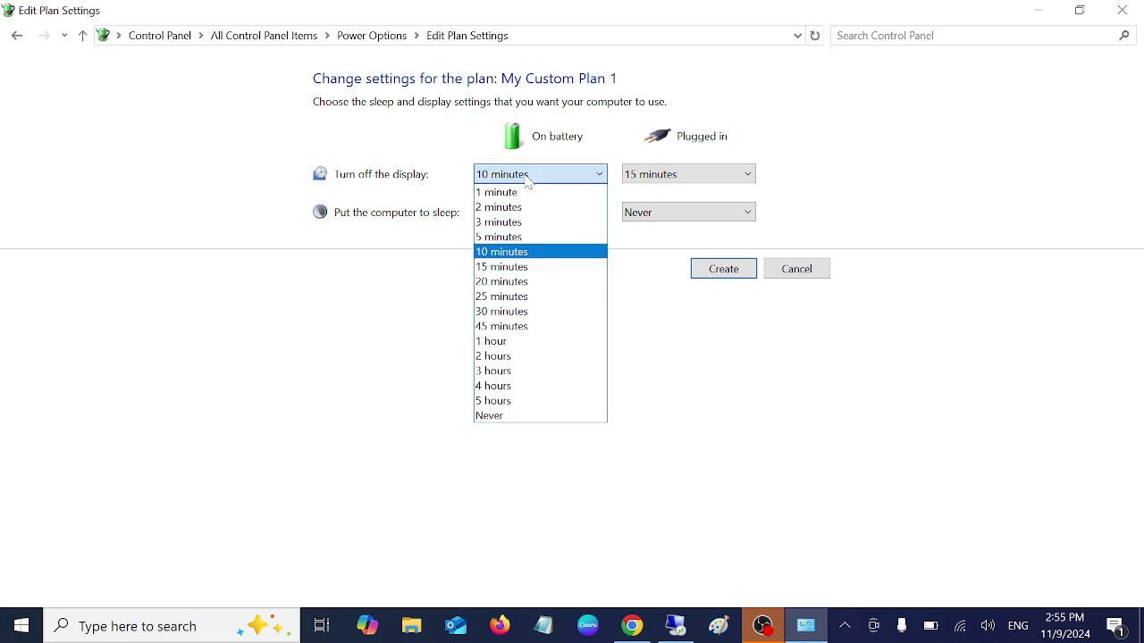
left_click(497, 254)
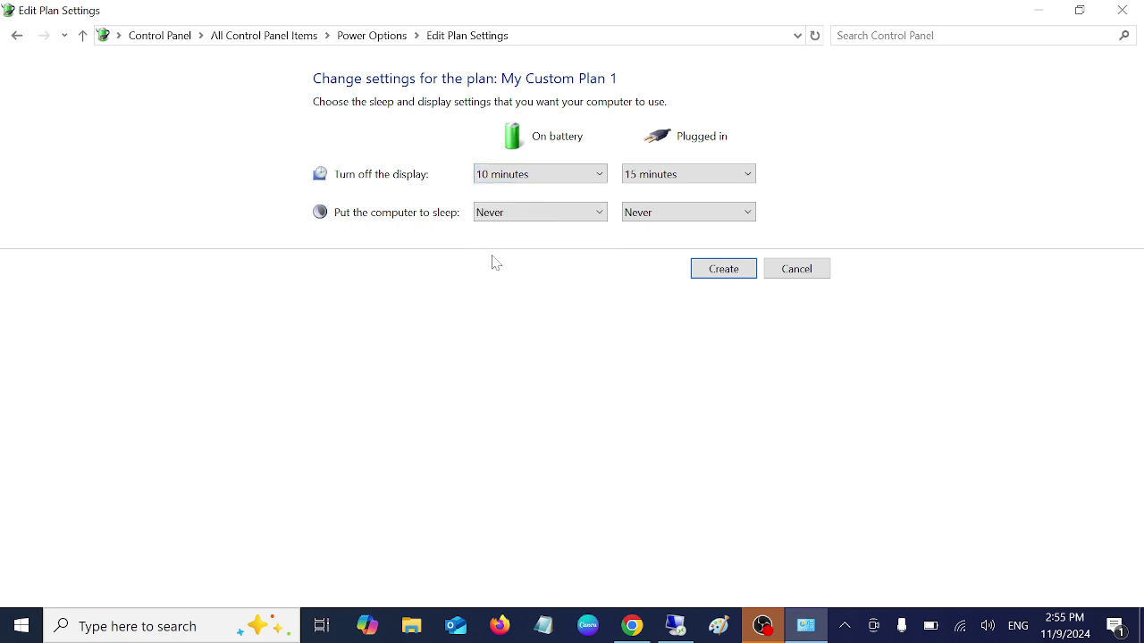
left_click(722, 269)
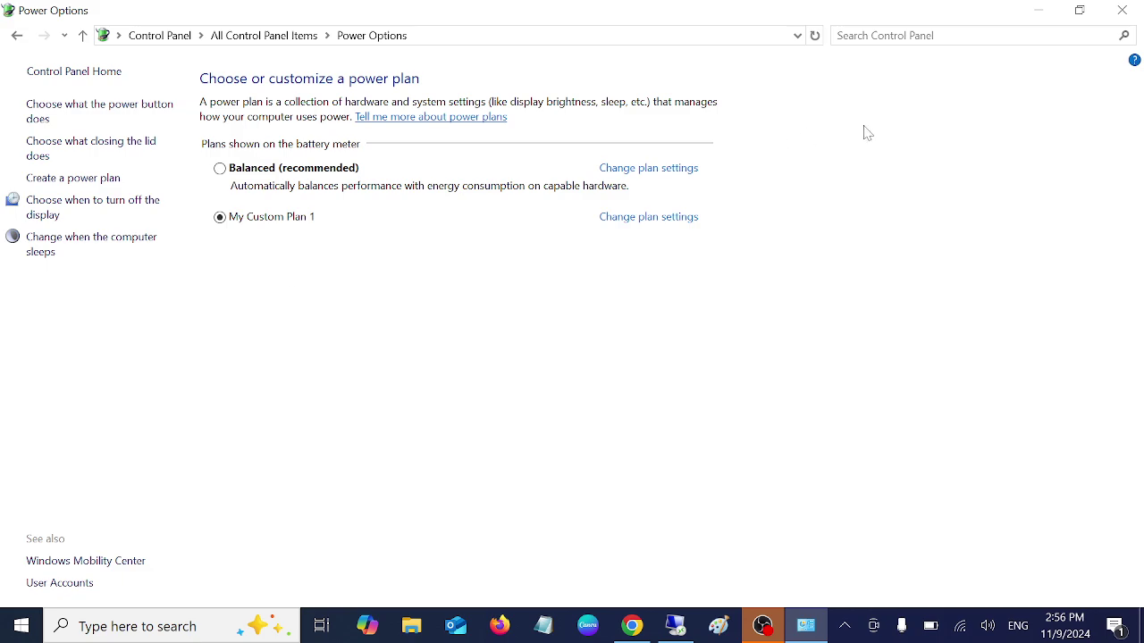
Close Power Options and run Services as administrator from a 'servic' search
left_click(1121, 13)
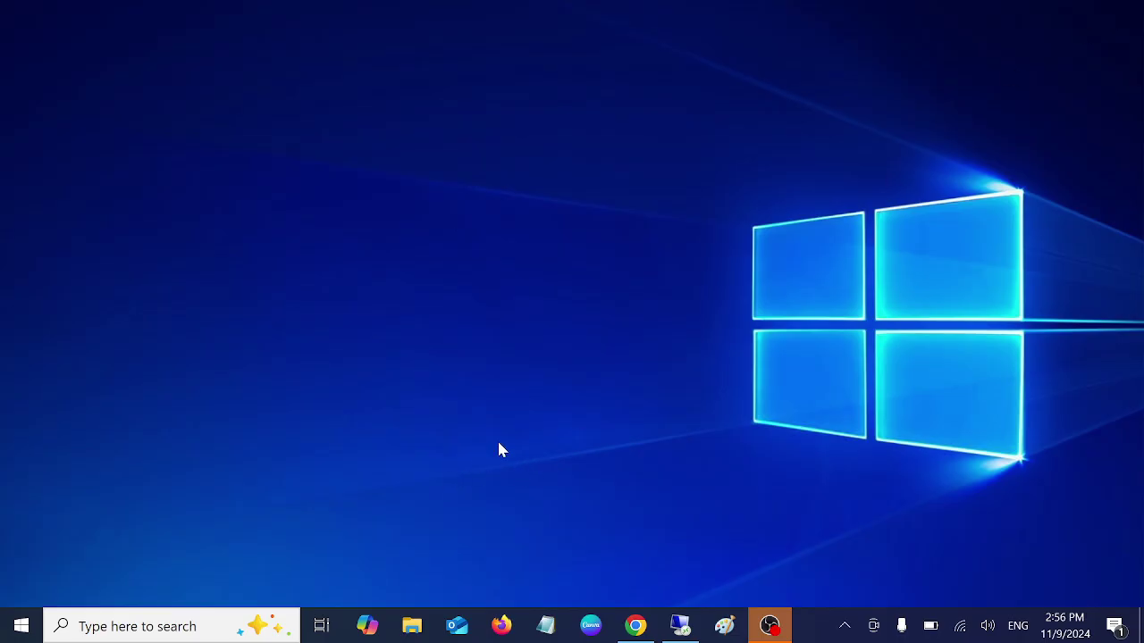
left_click(109, 630)
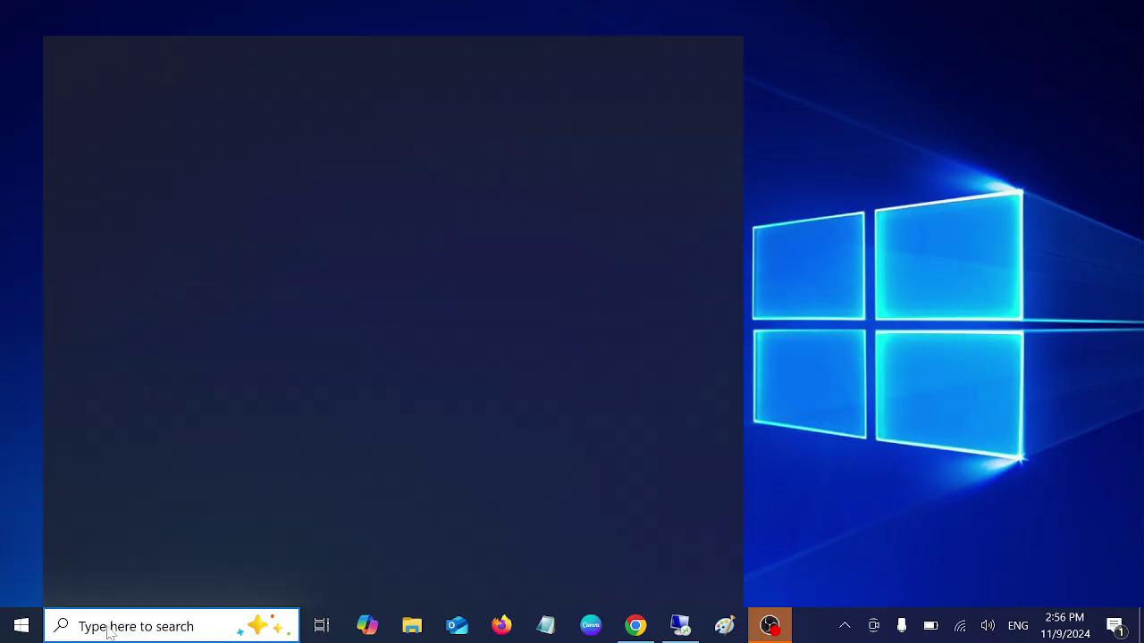
type("servi")
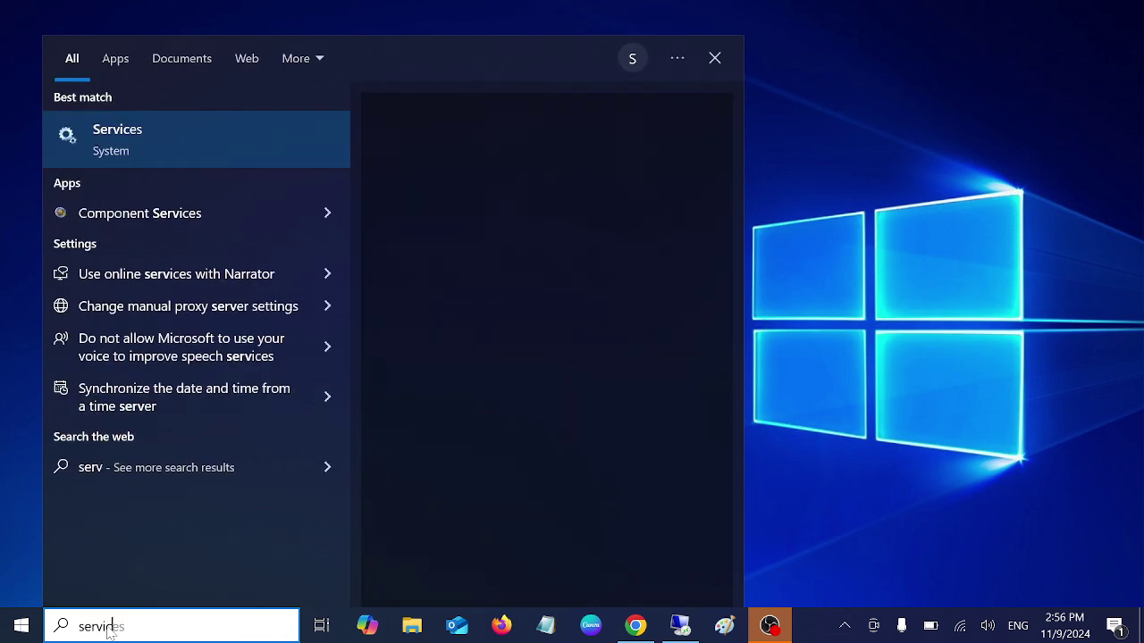
type("c")
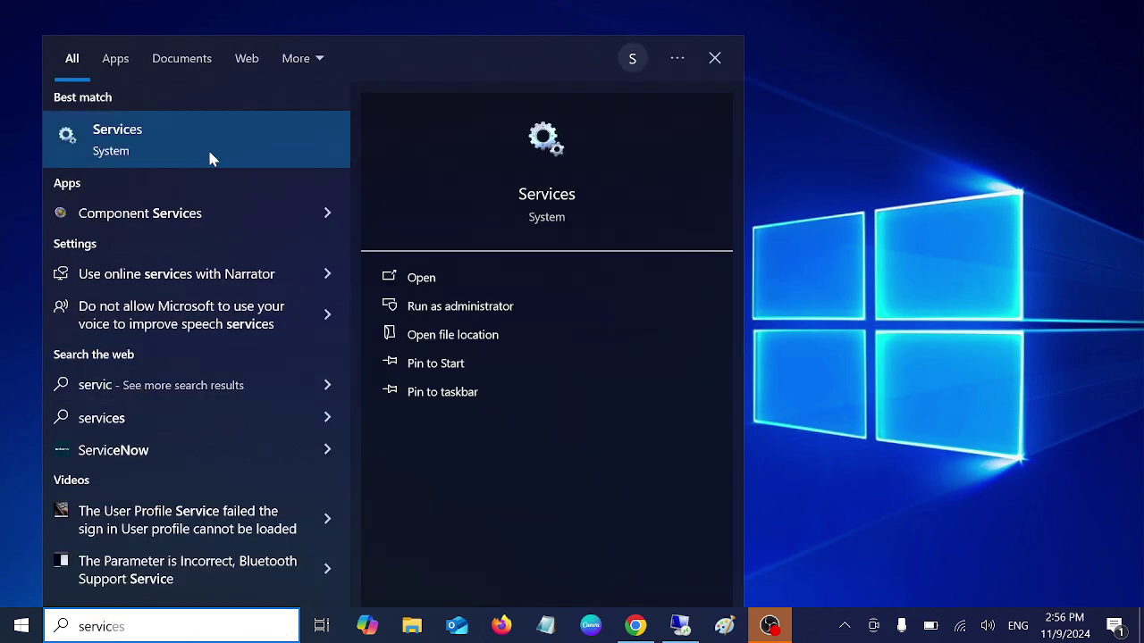
left_click(486, 307)
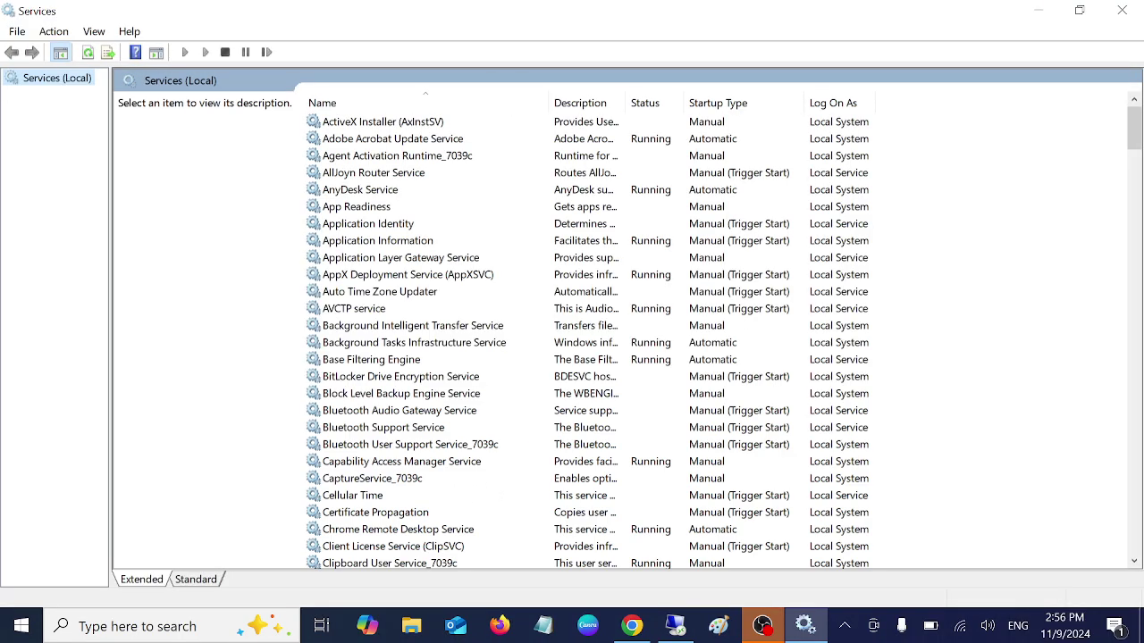
Move down the services list from AppX Deployment Service to Connected User Experiences and Telemetry
left_click(380, 276)
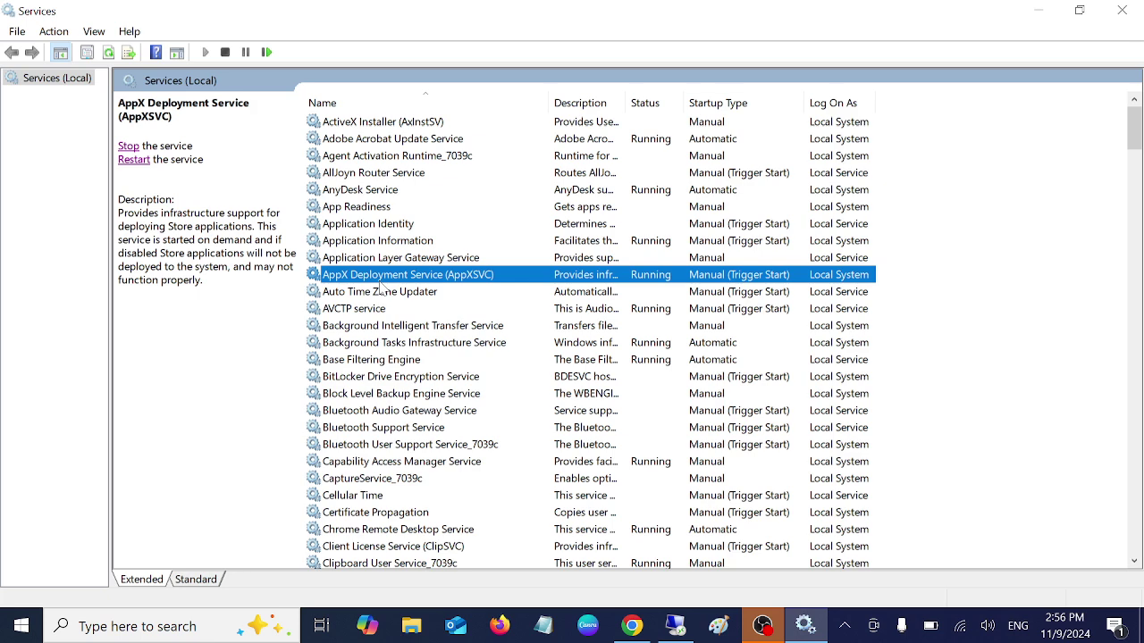
key("c")
scroll(387, 331, "down", 2)
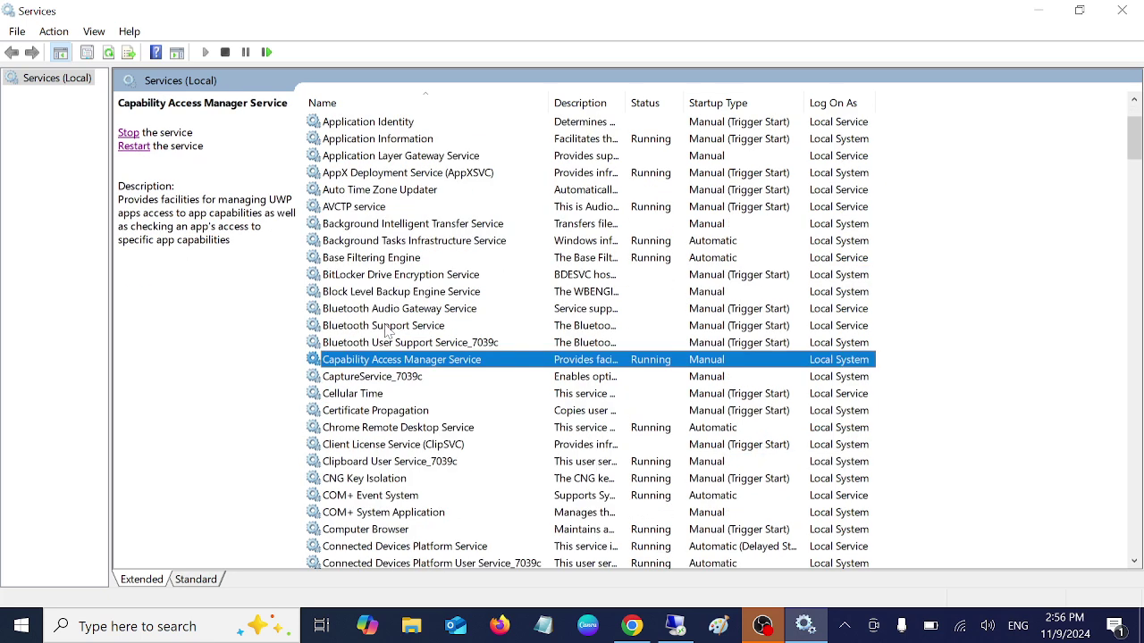
key("Down")
key("Down")
key("Down")
key("Down")
scroll(386, 331, "down", 3)
key("Down")
key("Down")
key("Down")
key("Down")
left_click(404, 428)
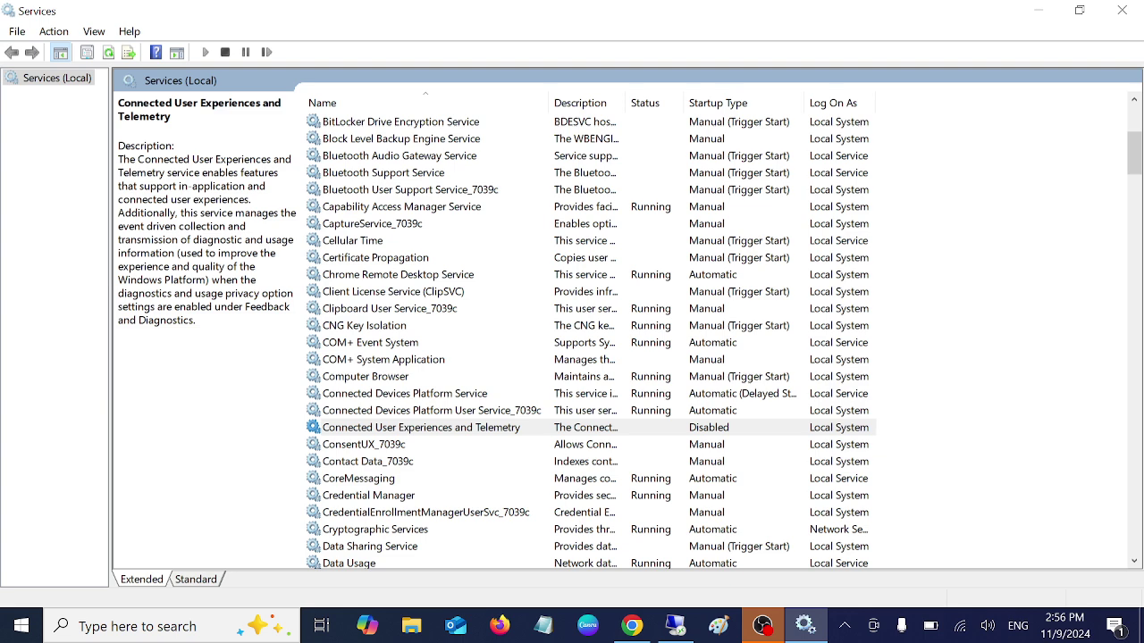
left_click(407, 432)
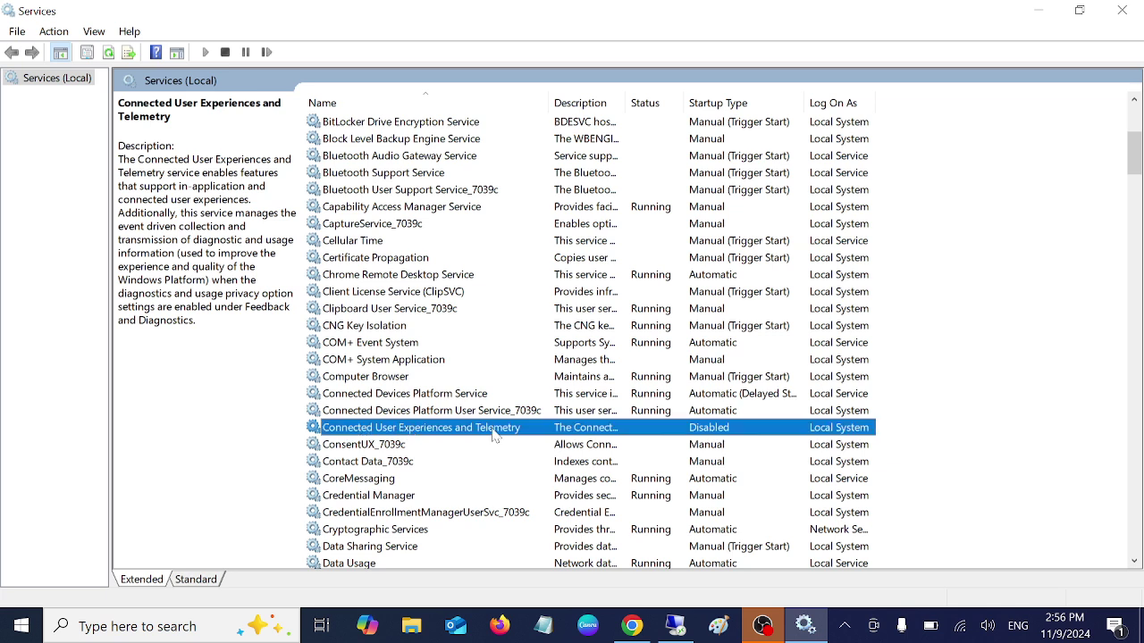
scroll(672, 438, "down", 1)
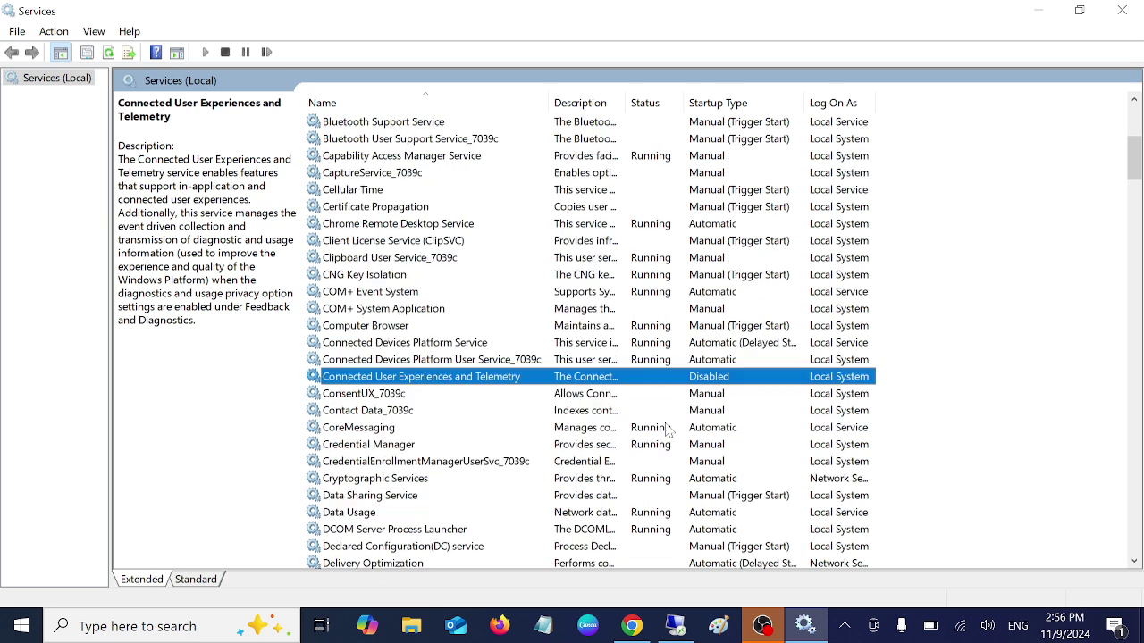
Set Connected User Experiences and Telemetry's startup type to Disabled in its Properties and confirm
right_click(474, 382)
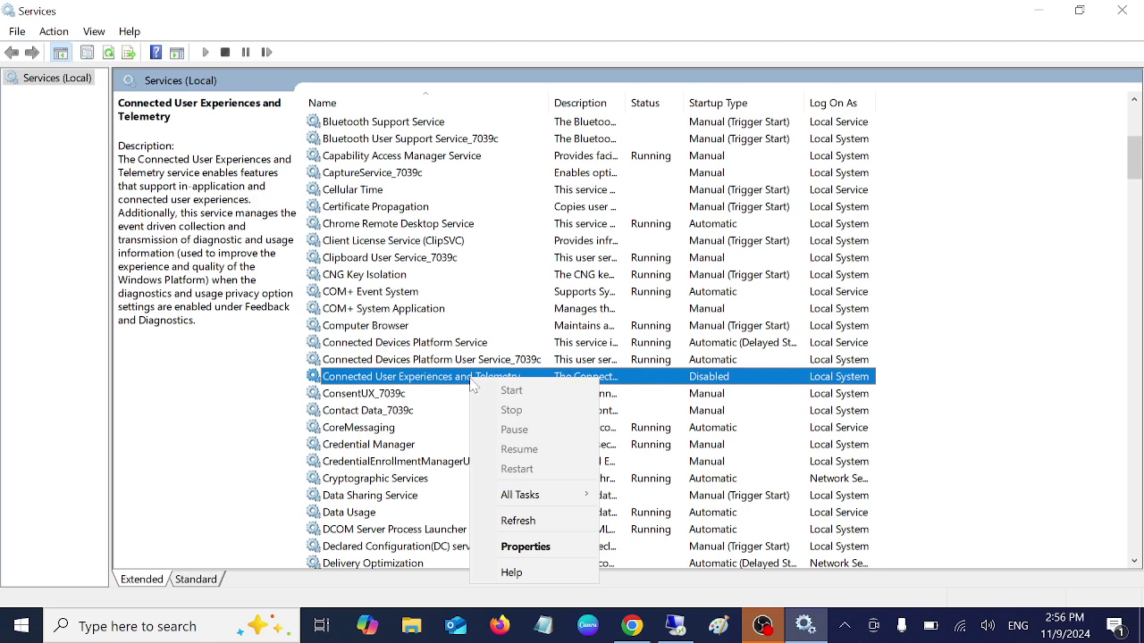
left_click(536, 547)
left_click(537, 299)
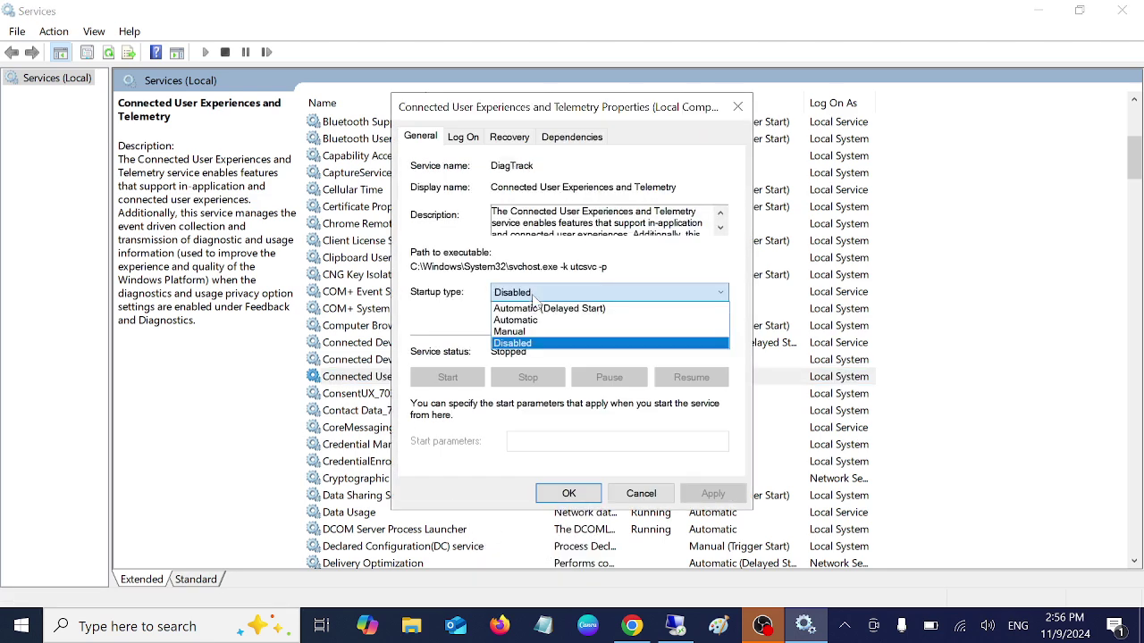
left_click(527, 344)
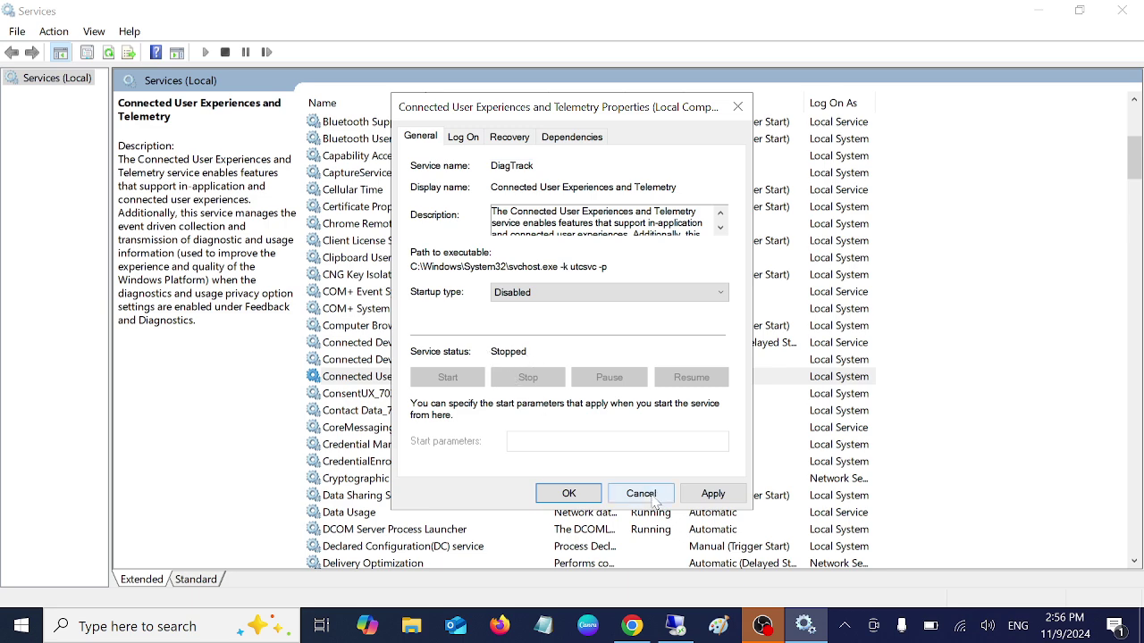
left_click(703, 494)
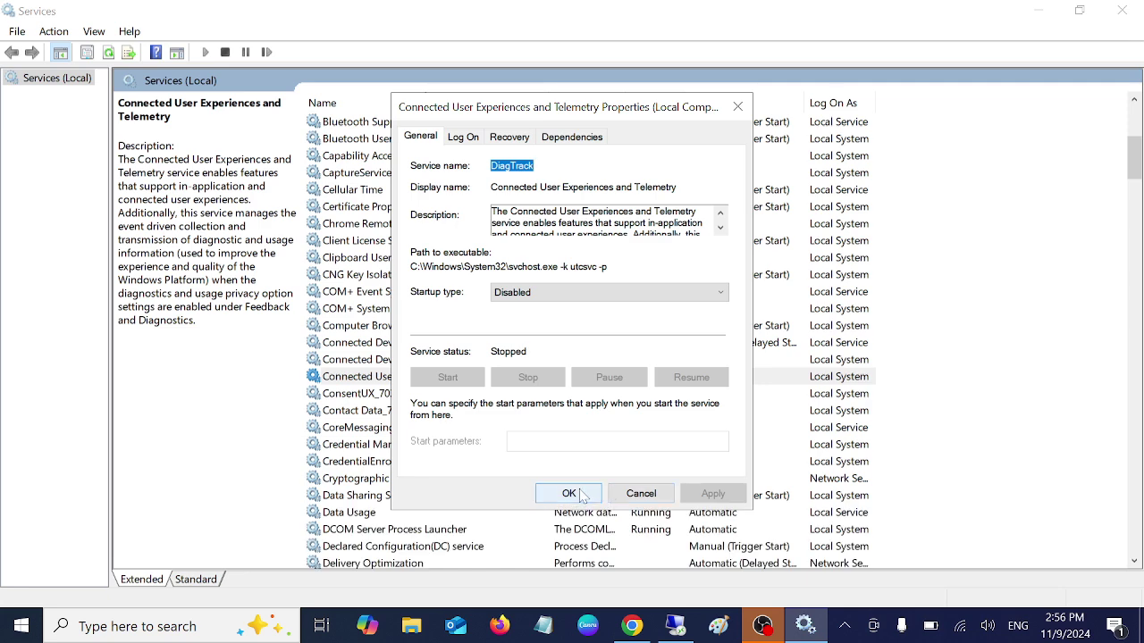
left_click(572, 494)
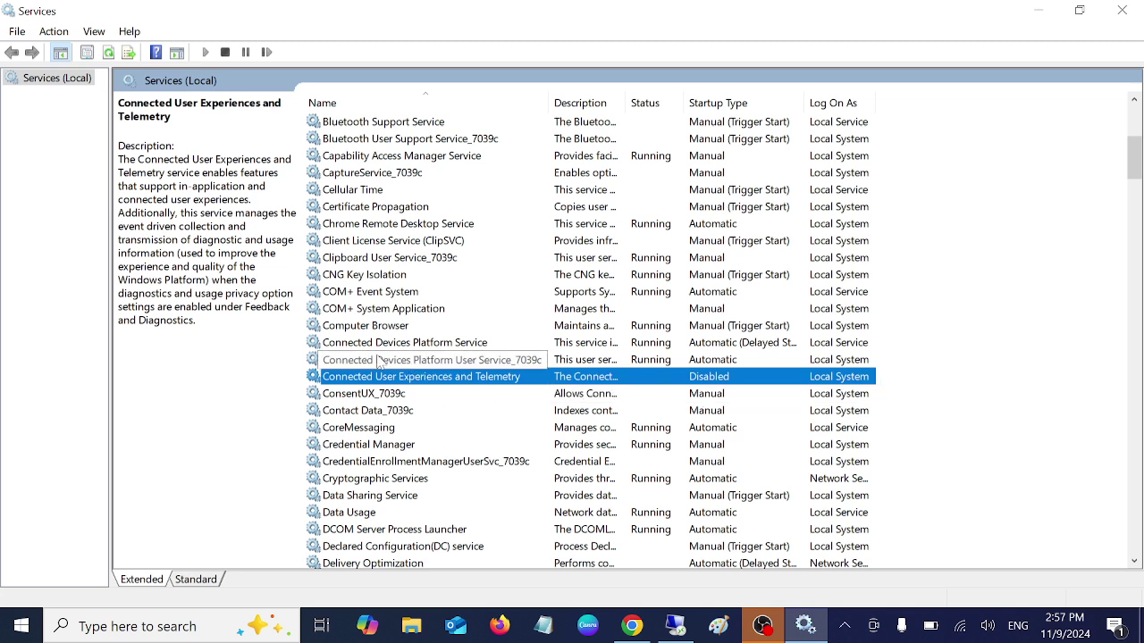
Stop Connected Devices Platform Service and change its startup type to Disabled
left_click(384, 345)
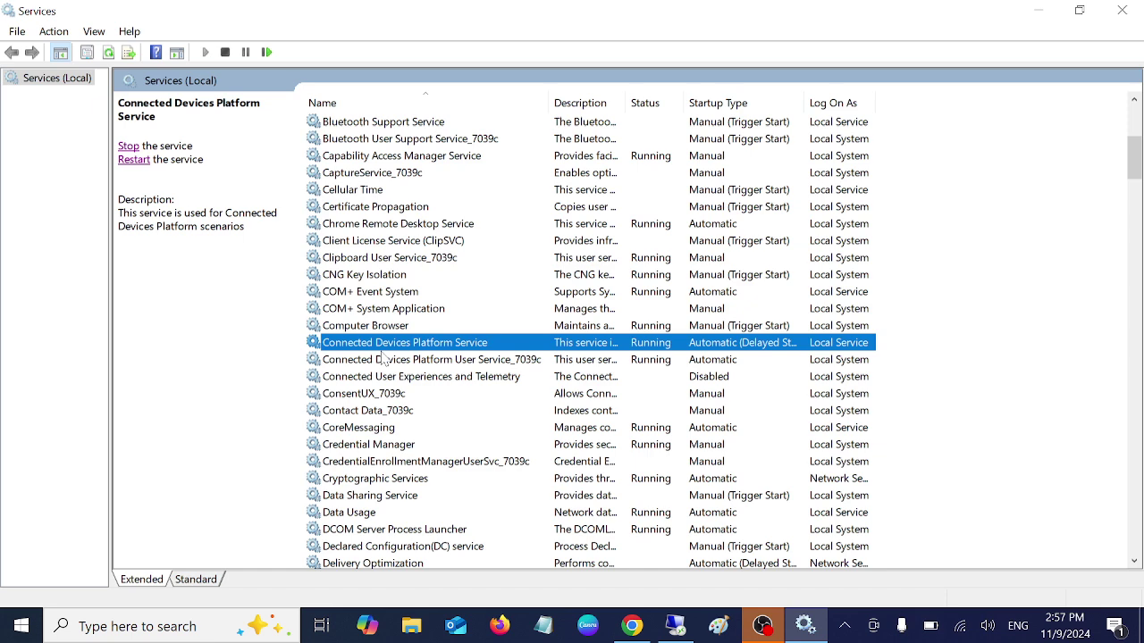
double_click(459, 345)
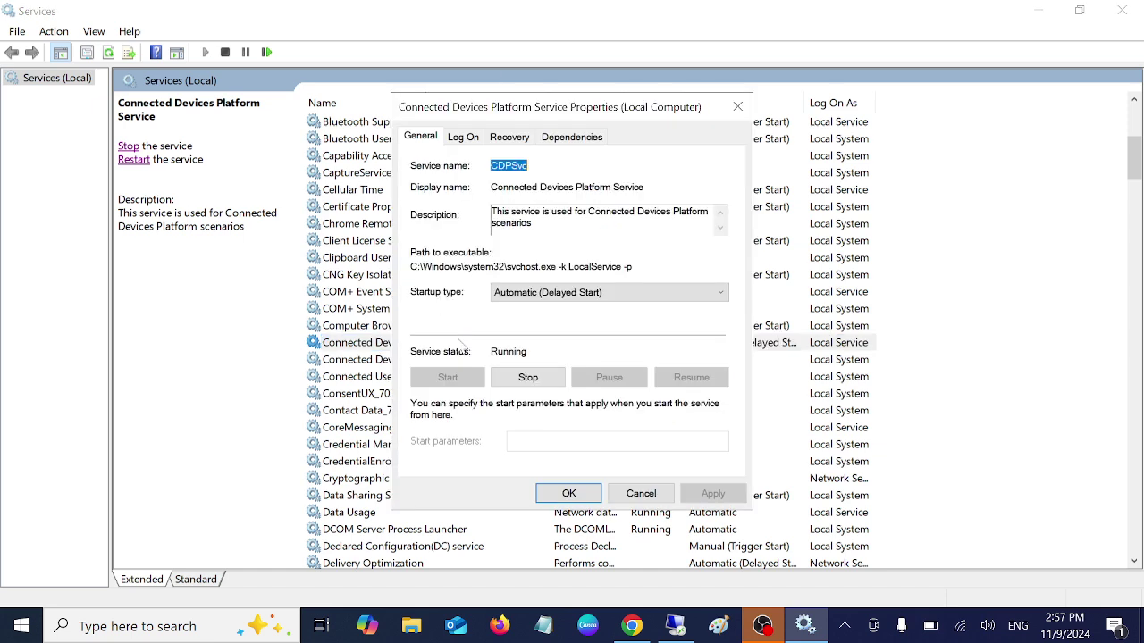
left_click(573, 296)
left_click(528, 343)
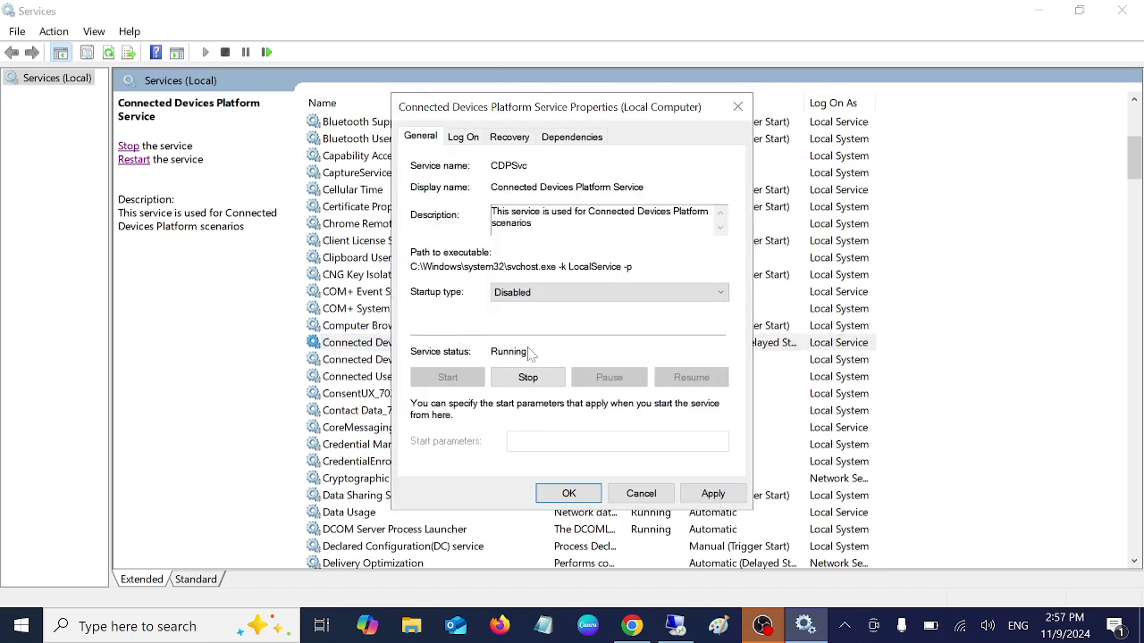
left_click(531, 381)
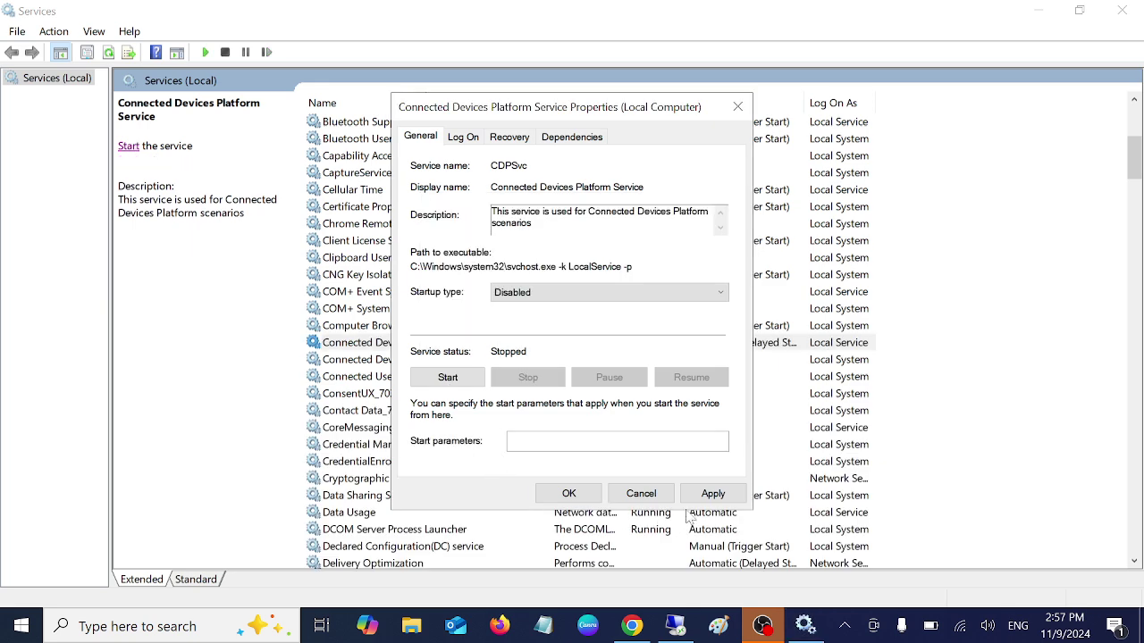
left_click(712, 497)
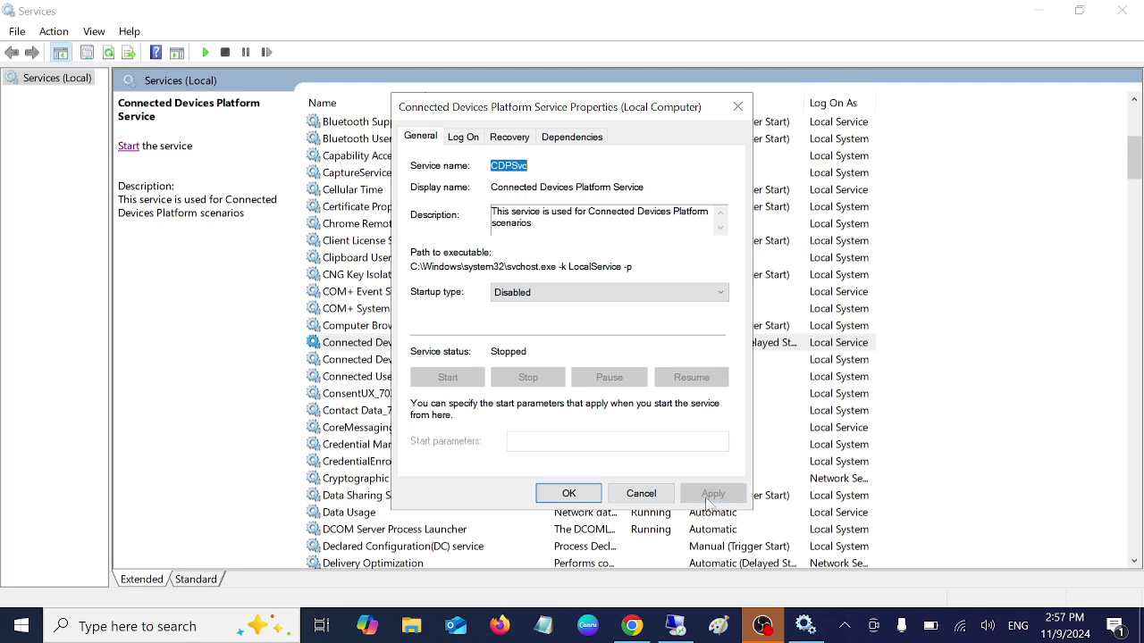
left_click(576, 496)
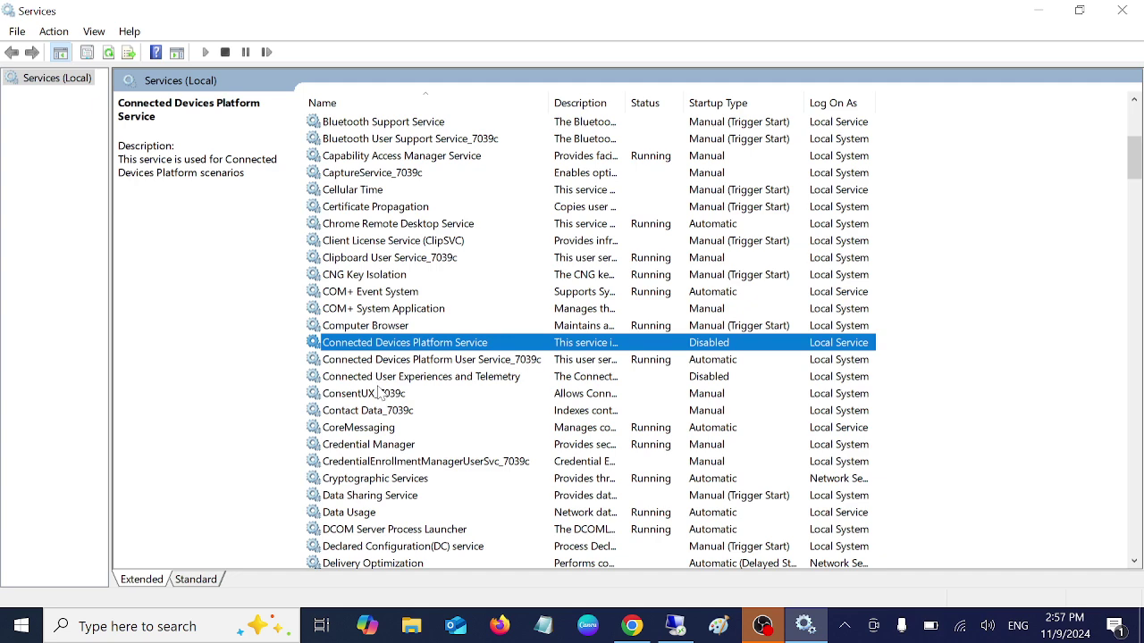
key("p")
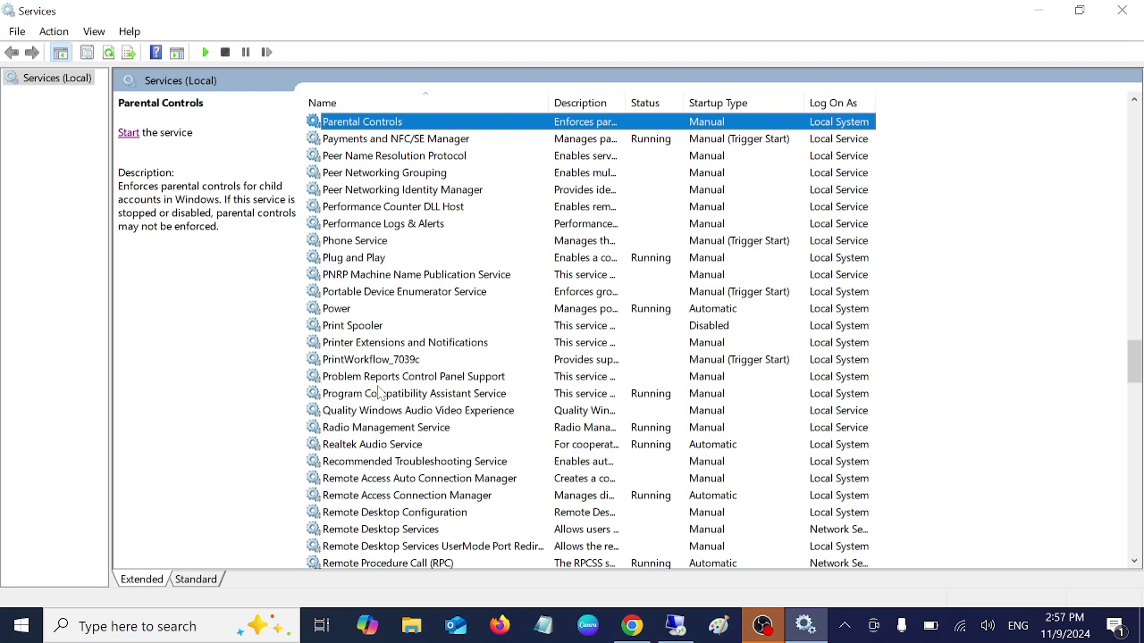
left_click(368, 328)
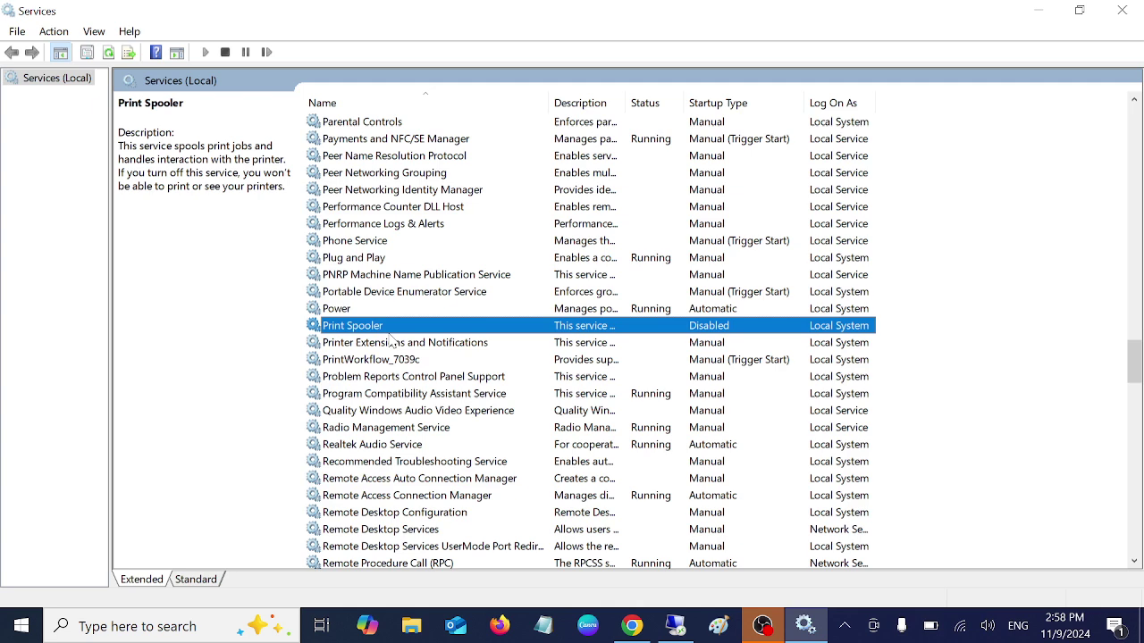
key("s")
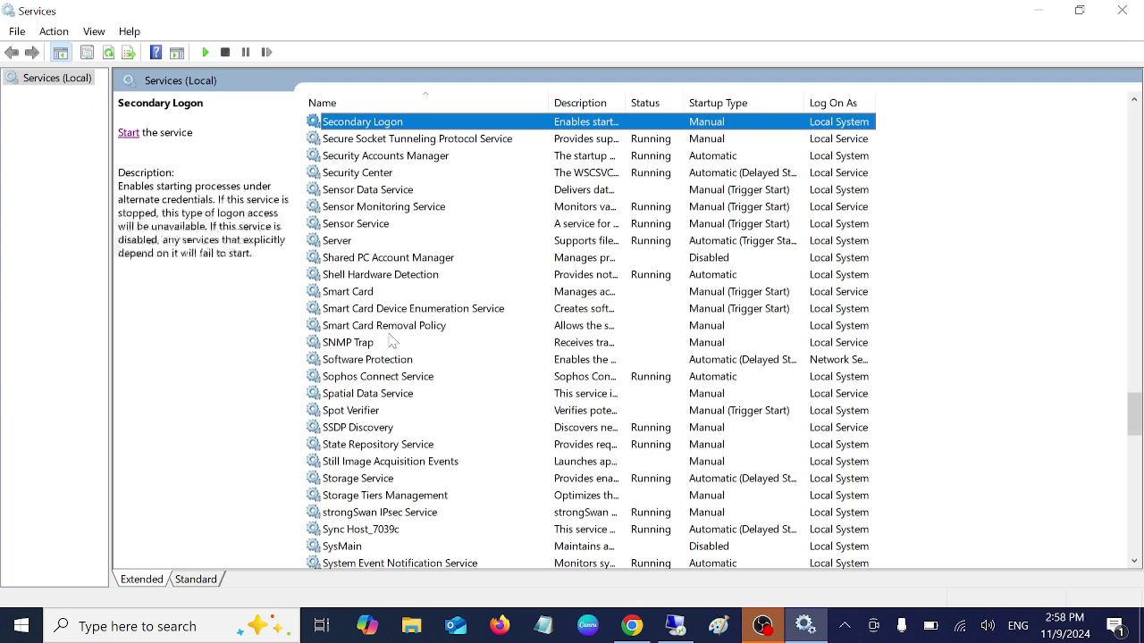
key("Down")
key("Down")
key("Down")
key("Down")
key("Down")
key("Down")
key("Down")
key("Down")
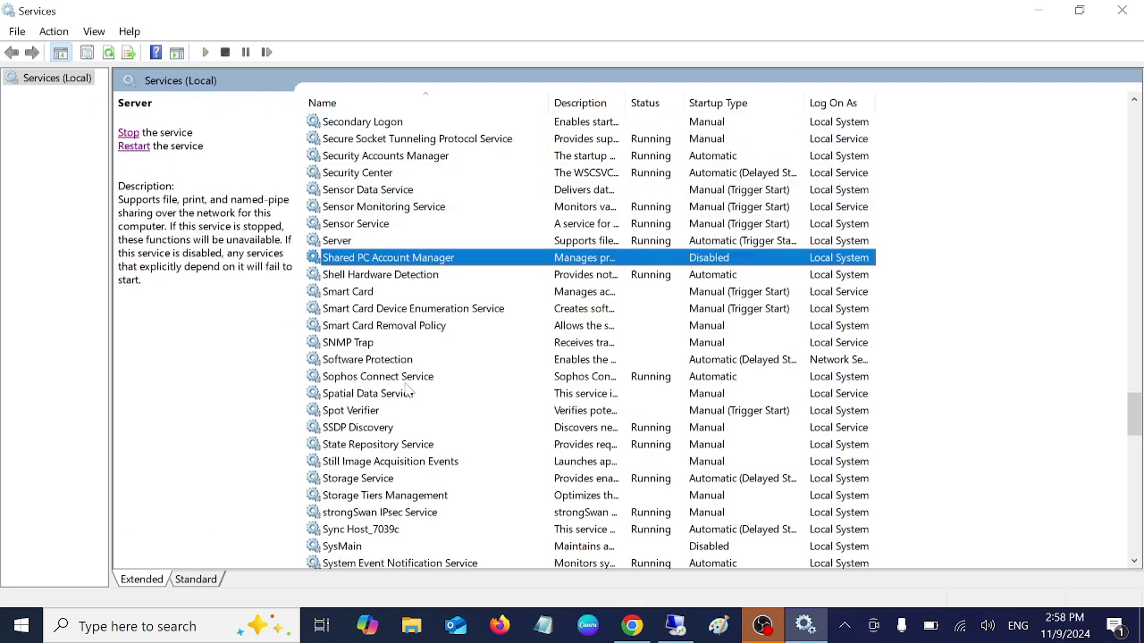
scroll(407, 394, "down", 1)
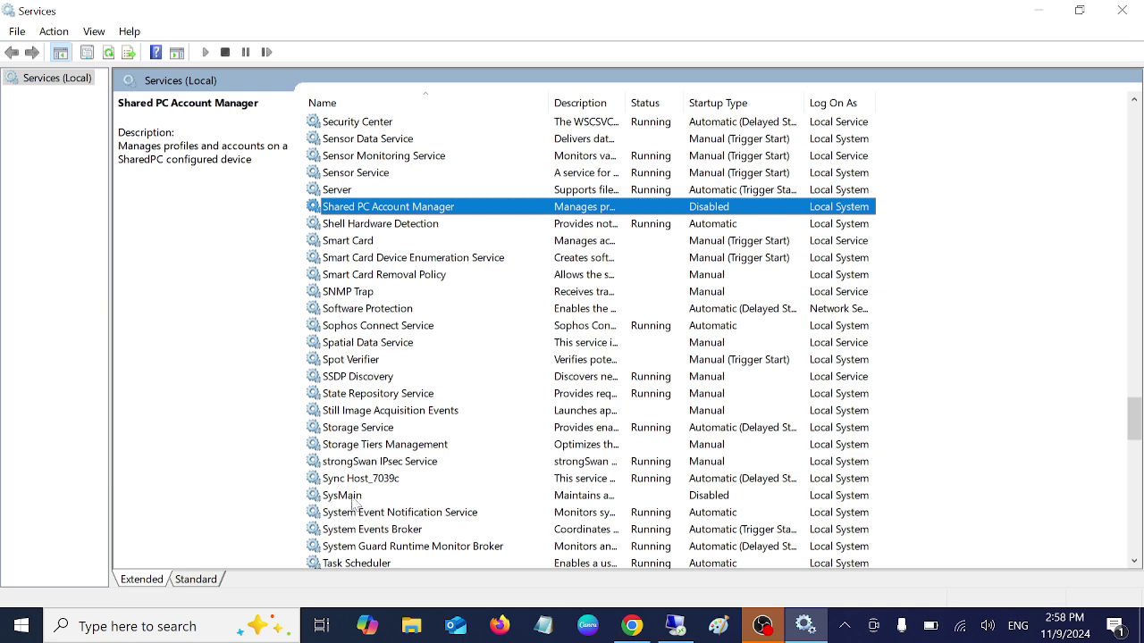
left_click(353, 502)
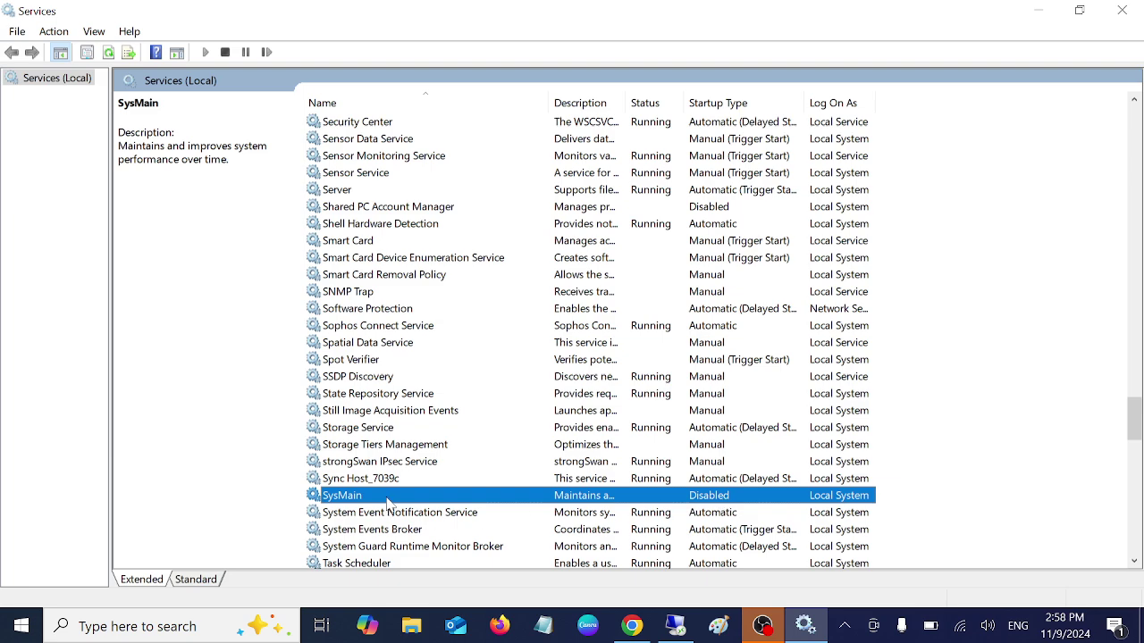
scroll(387, 503, "down", 10)
scroll(387, 503, "up", 5)
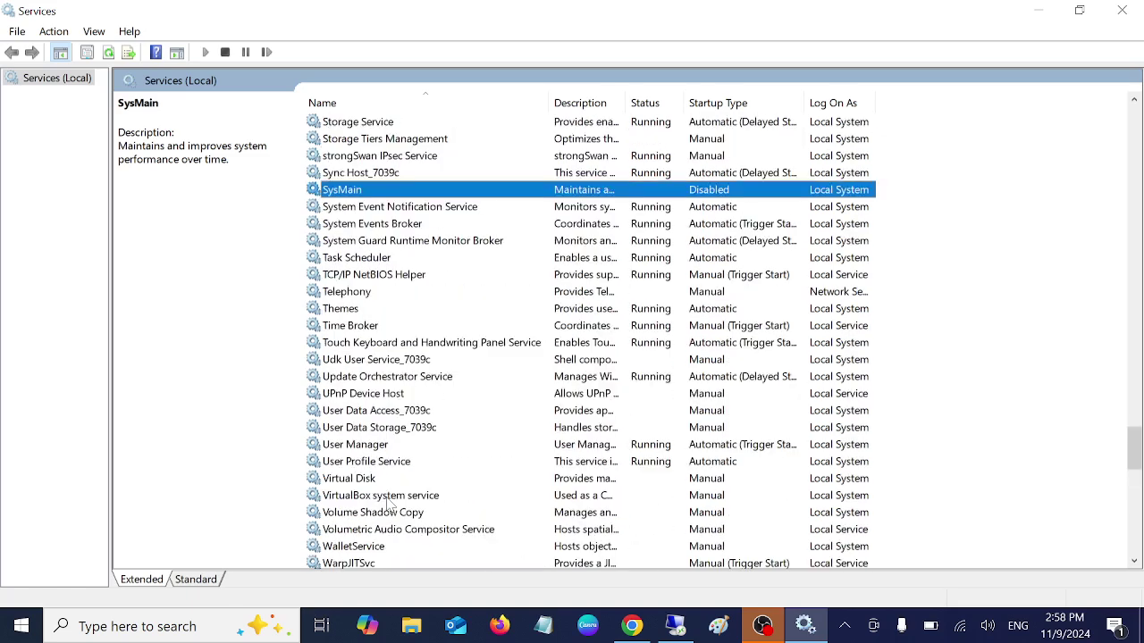
scroll(387, 503, "up", 1)
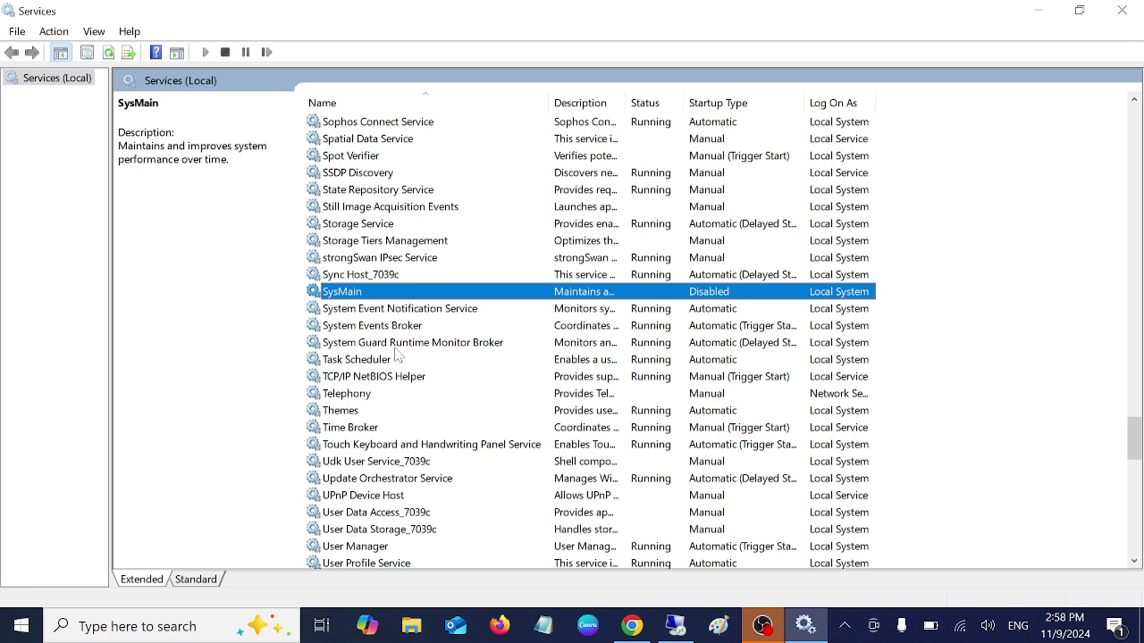
Verify the Xbox Live Auth Manager and Networking services are Disabled, then close Services
key("x")
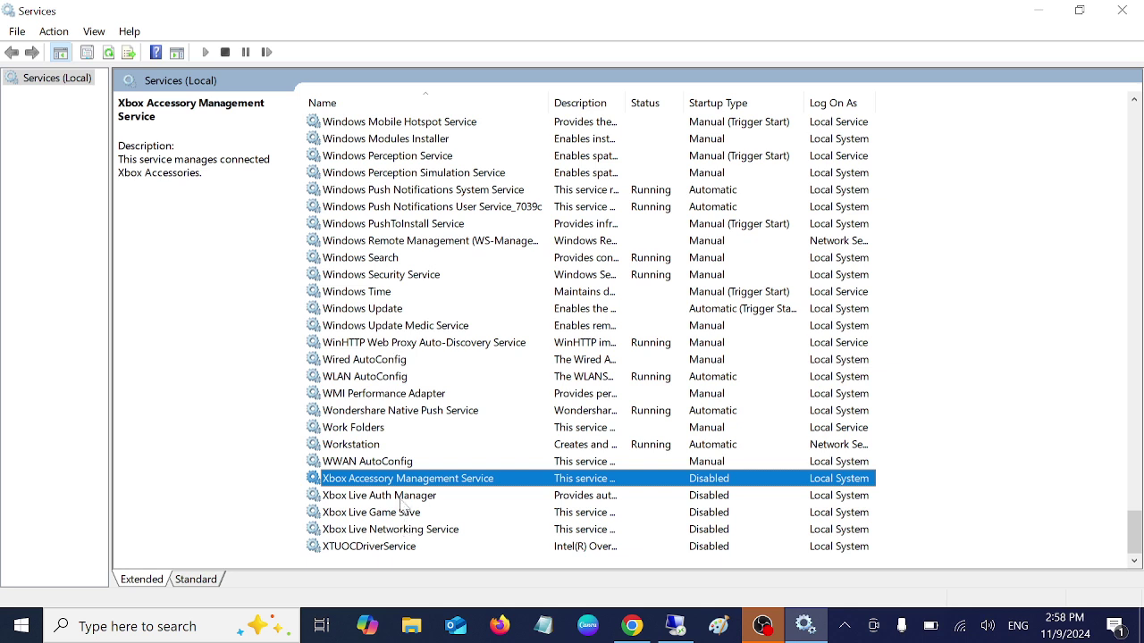
left_click(398, 500)
key("Up")
key("Down")
key("Down")
key("Down")
key("Down")
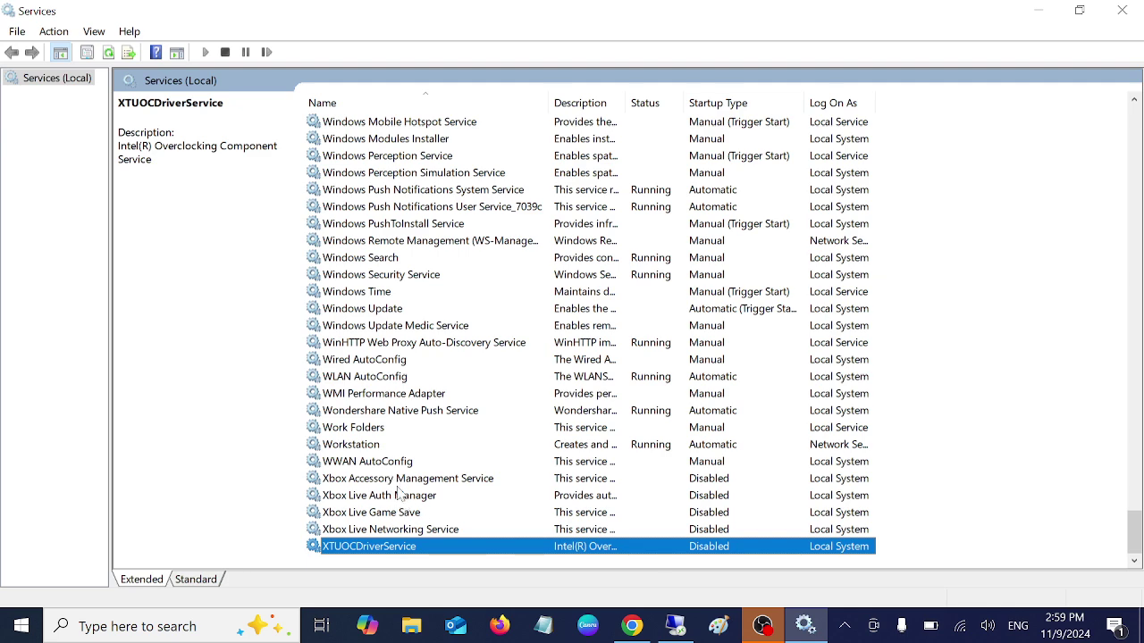
scroll(371, 393, "up", 4)
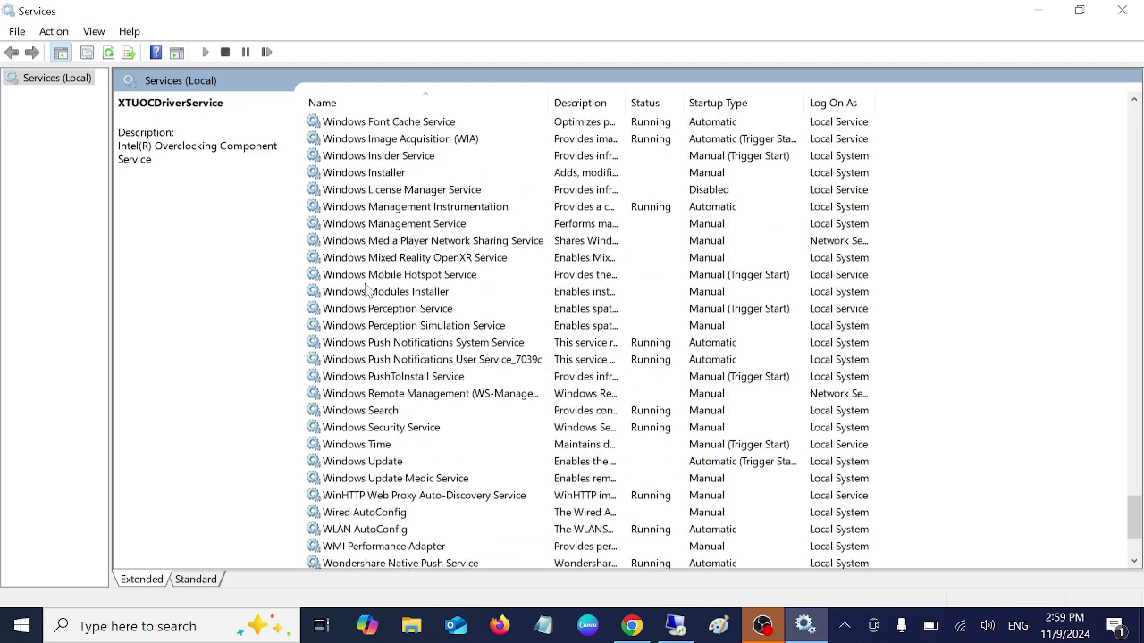
scroll(401, 300, "up", 2)
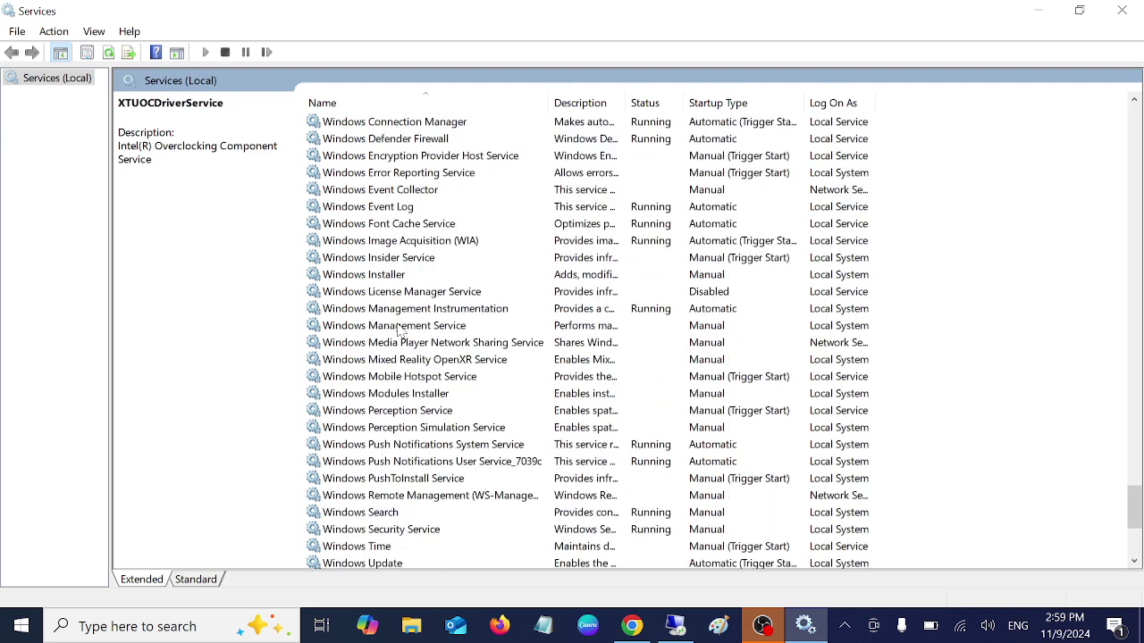
left_click(1122, 10)
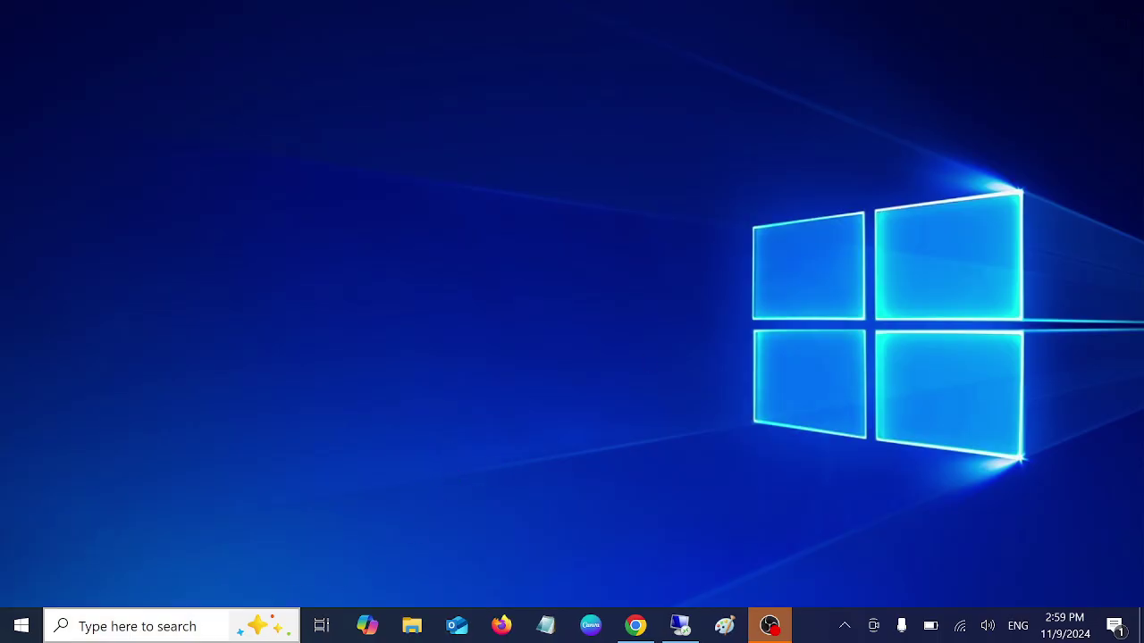
Launch Task Manager from the taskbar menu, maximized on its Startup tab
right_click(823, 628)
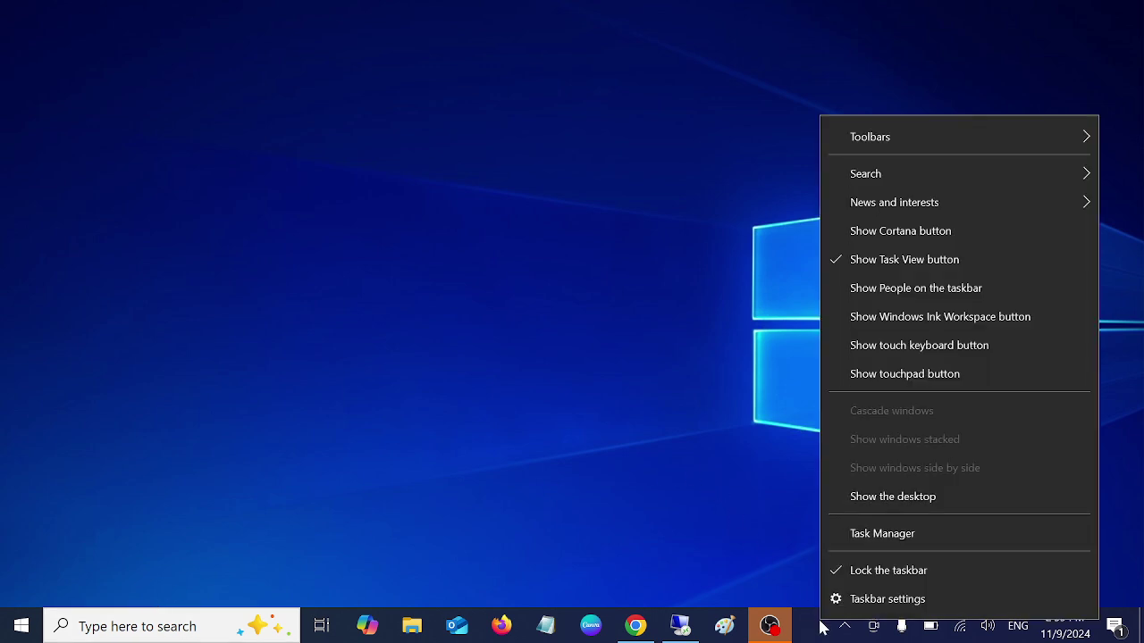
left_click(892, 538)
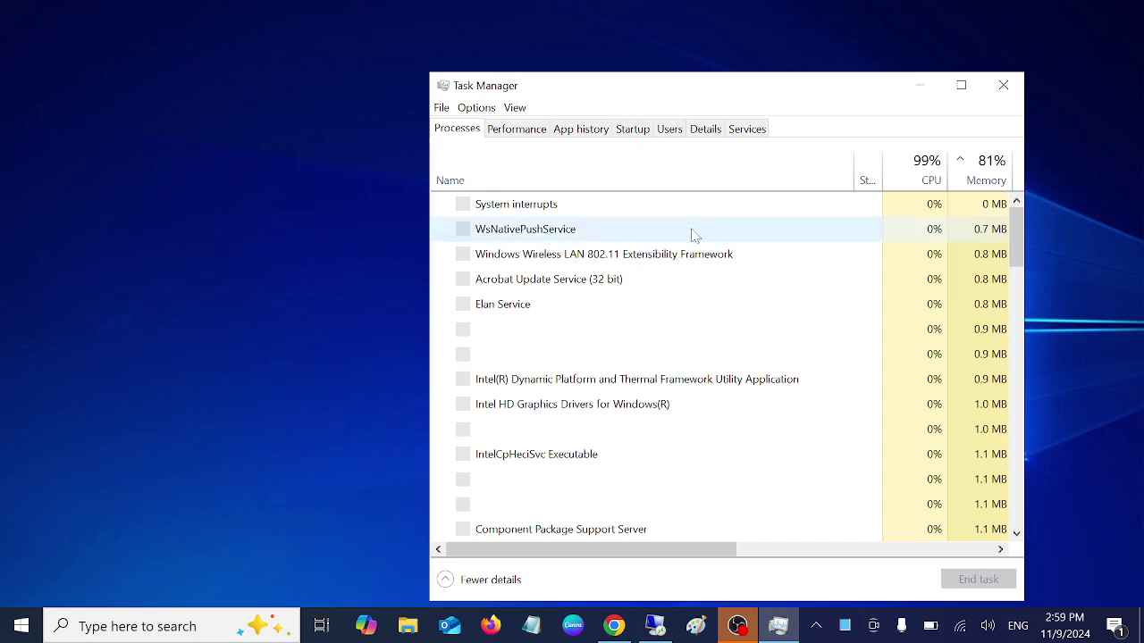
left_click(639, 134)
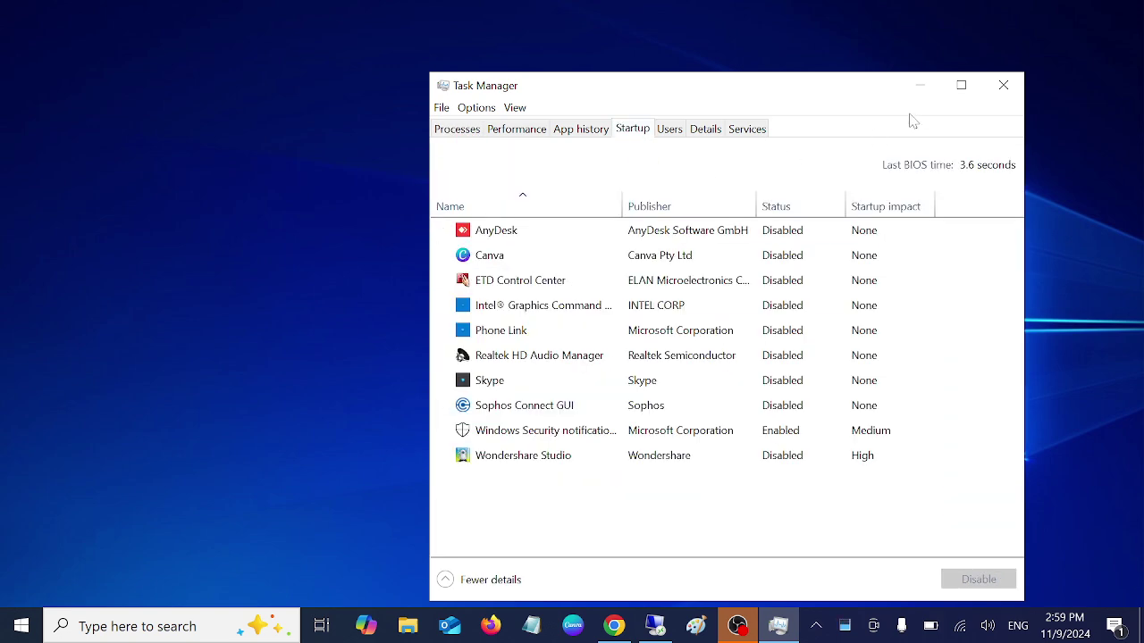
left_click(960, 85)
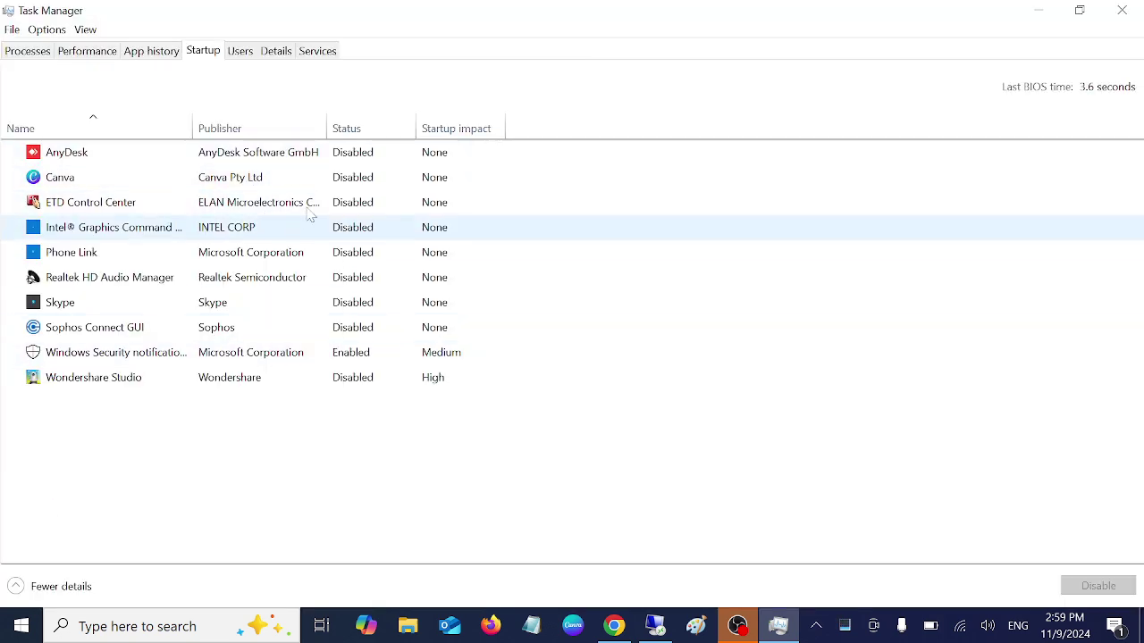
Review the Canva and Wondershare Studio startup entries, briefly opening and closing the Canva app
left_click(176, 361)
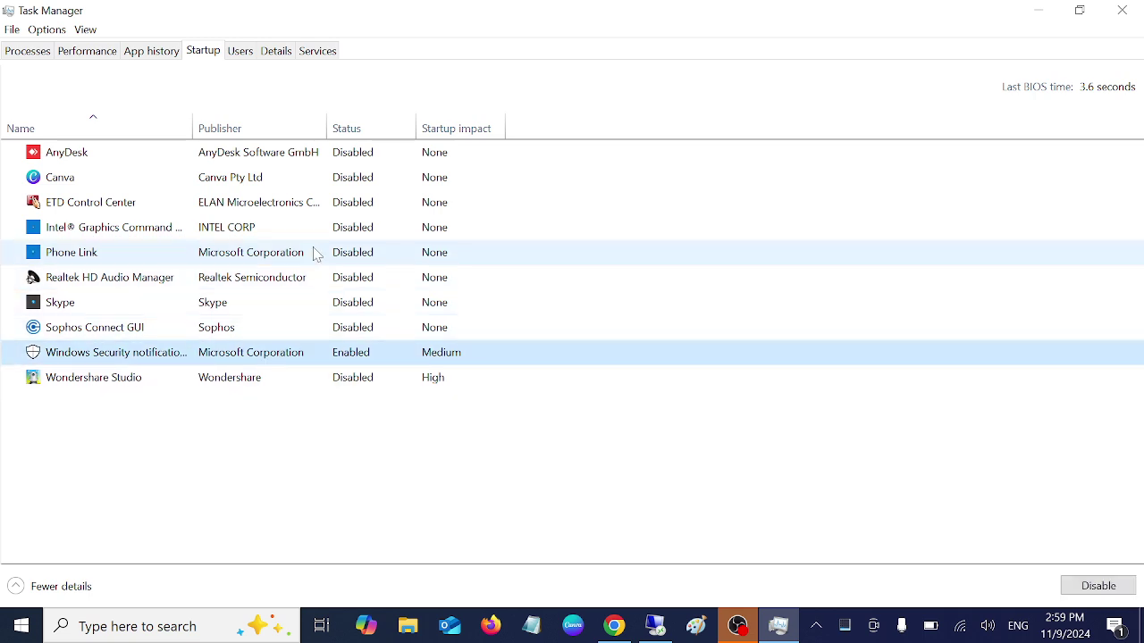
left_click(309, 188)
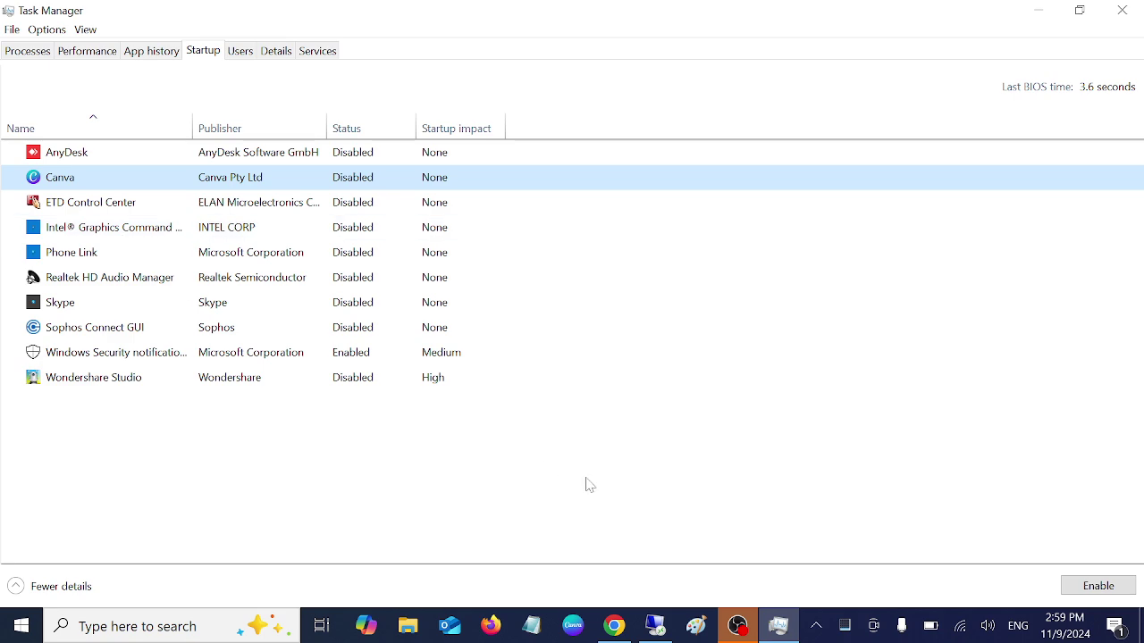
left_click(581, 629)
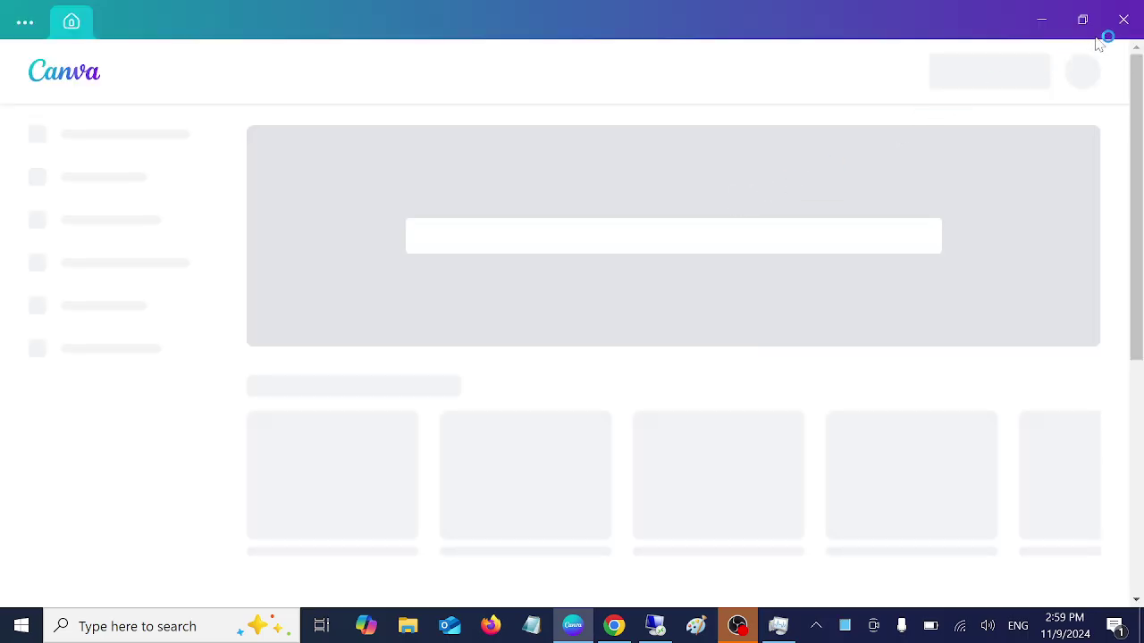
left_click(1121, 27)
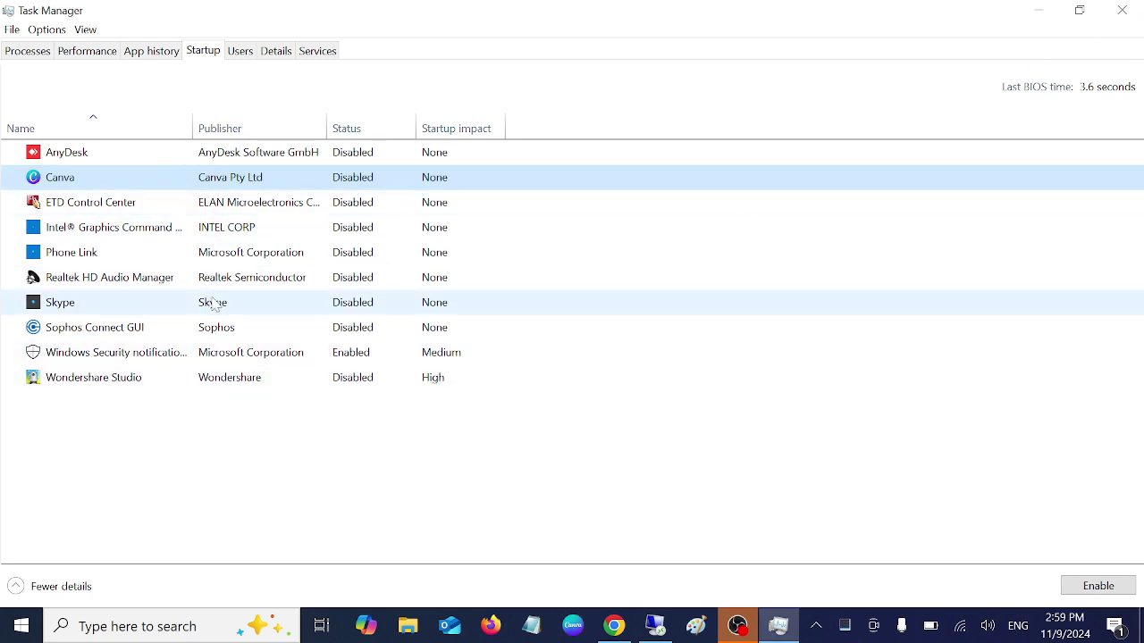
left_click(185, 383)
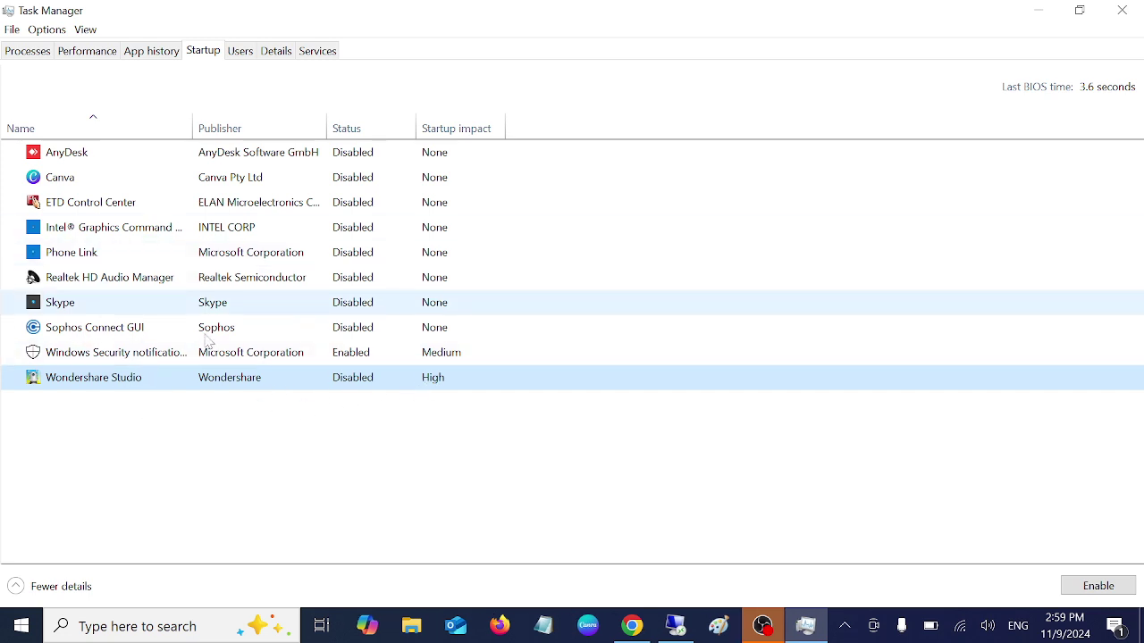
Close Task Manager and refresh the desktop
left_click(1120, 13)
right_click(436, 316)
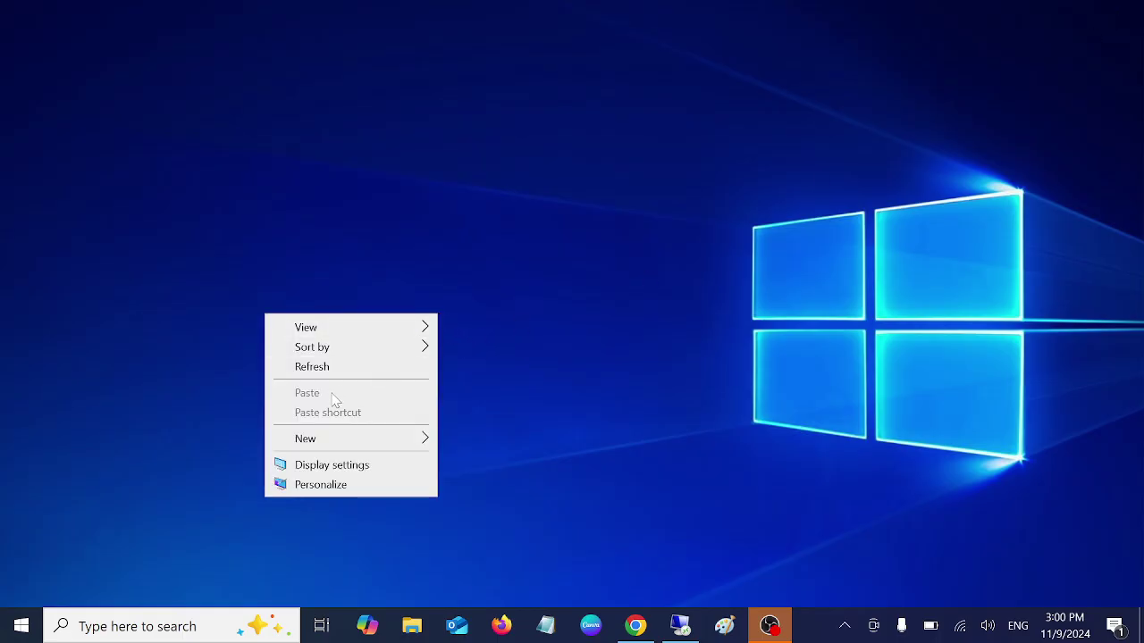
key("Escape")
right_click(292, 169)
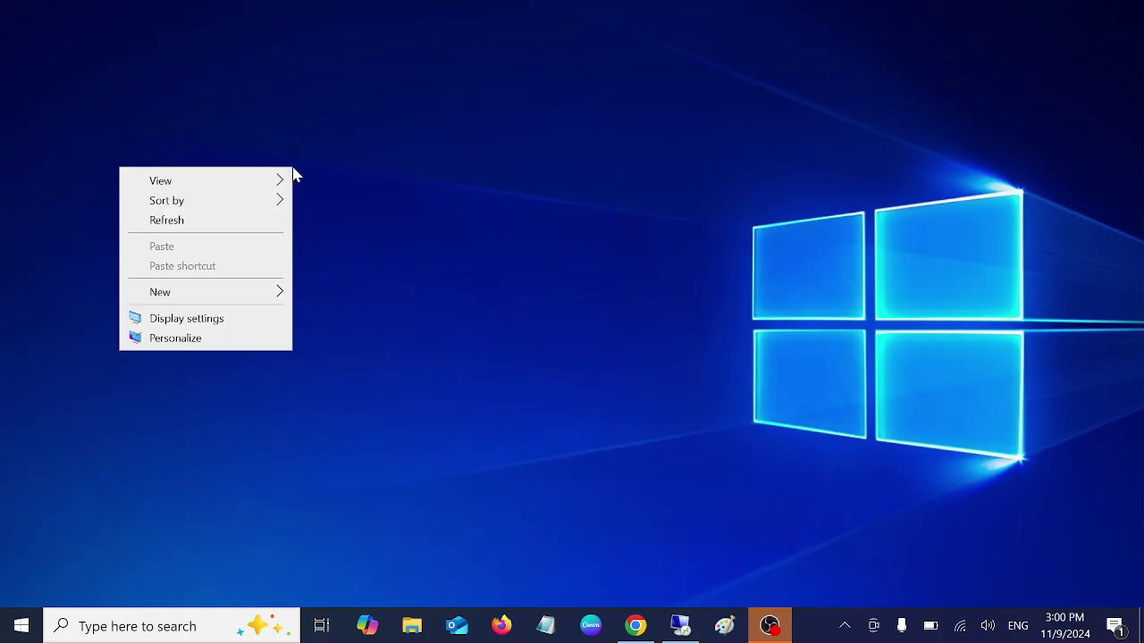
left_click(176, 229)
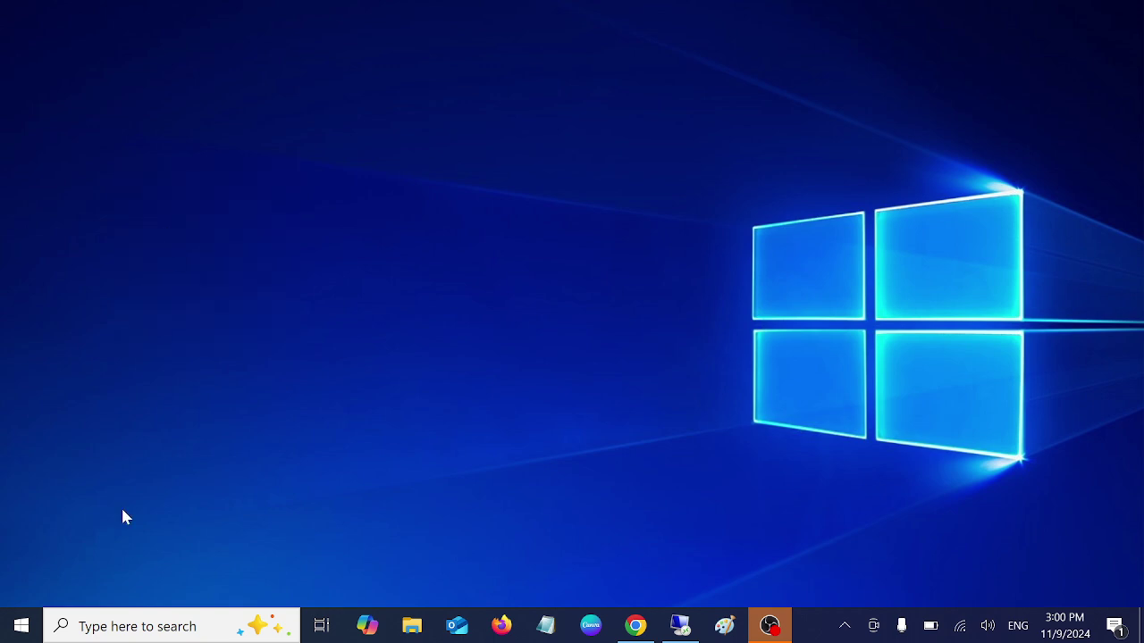
Go to Settings > Update & Security and run Check for updates
left_click(23, 633)
left_click(23, 552)
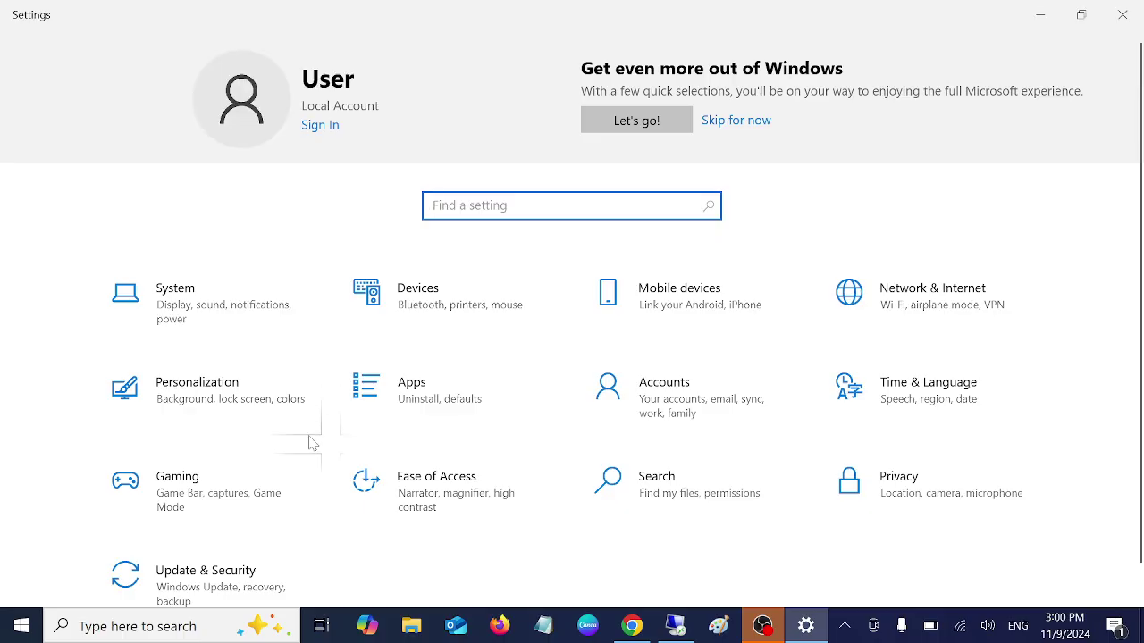
scroll(312, 464, "down", 1)
left_click(250, 556)
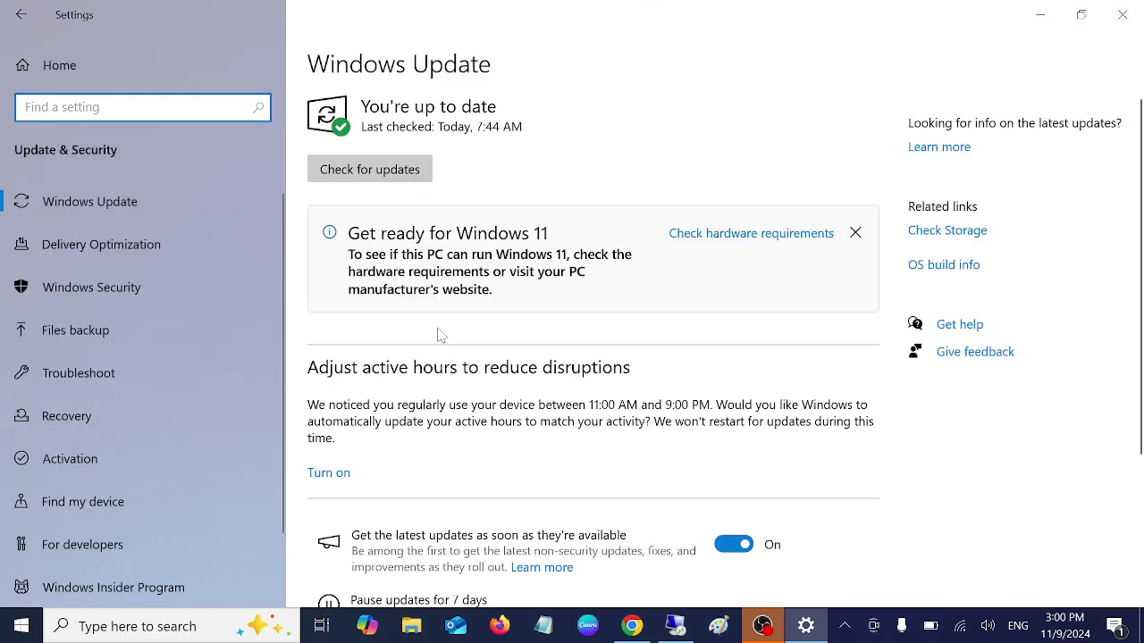
left_click(415, 170)
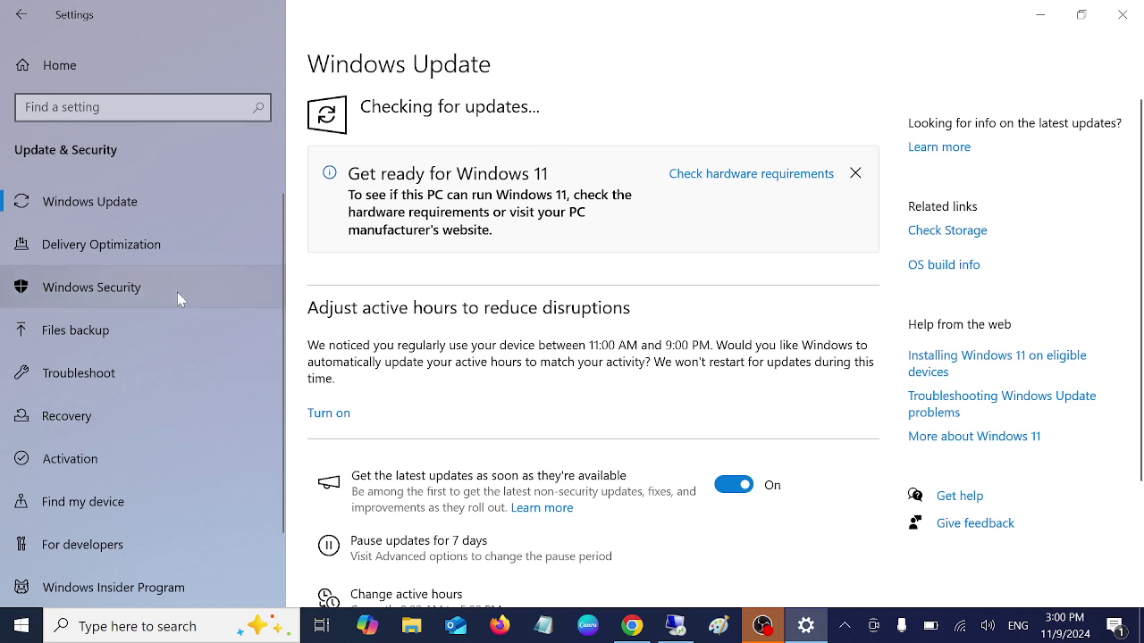
scroll(177, 292, "down", 2)
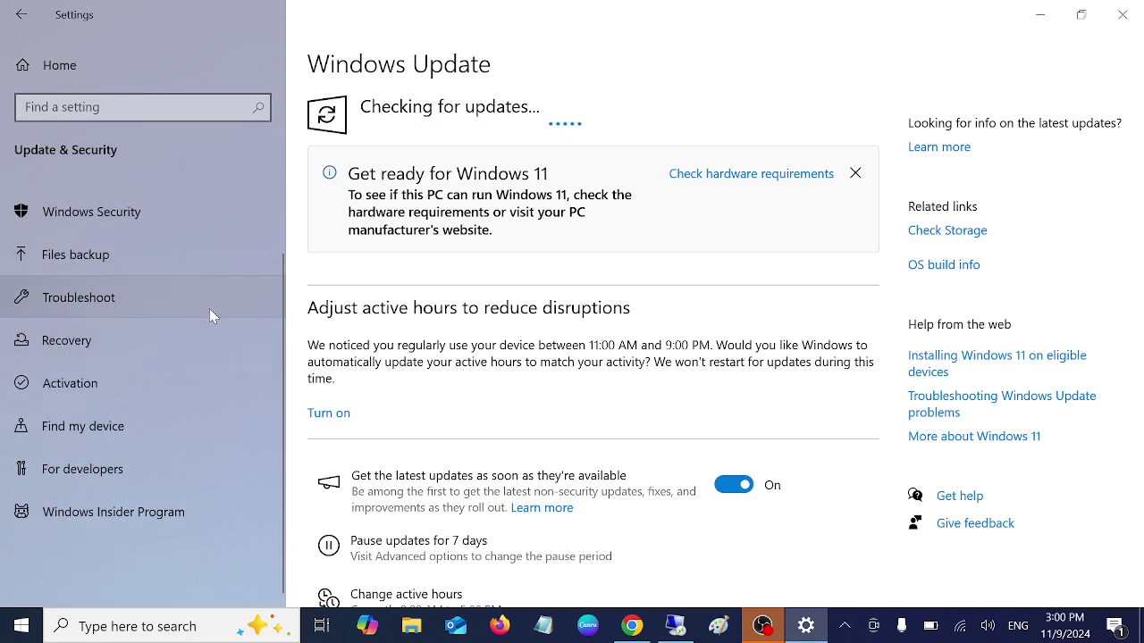
scroll(212, 315, "up", 2)
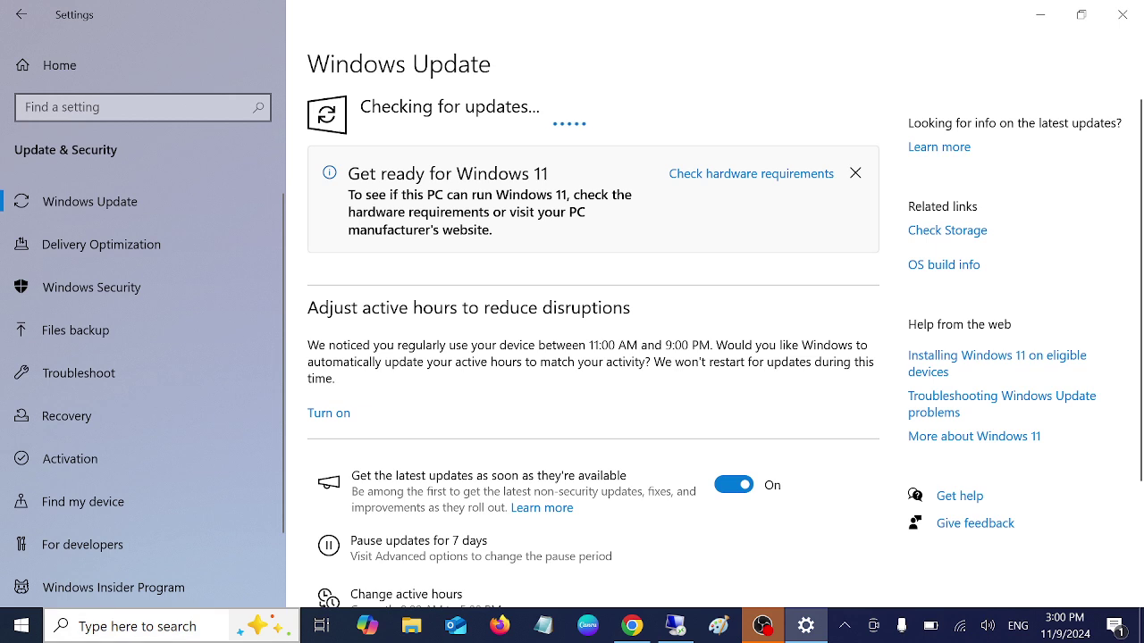
Open the Run dialog from Windows Search, open %temp%, select all its files, then close it
left_click(140, 628)
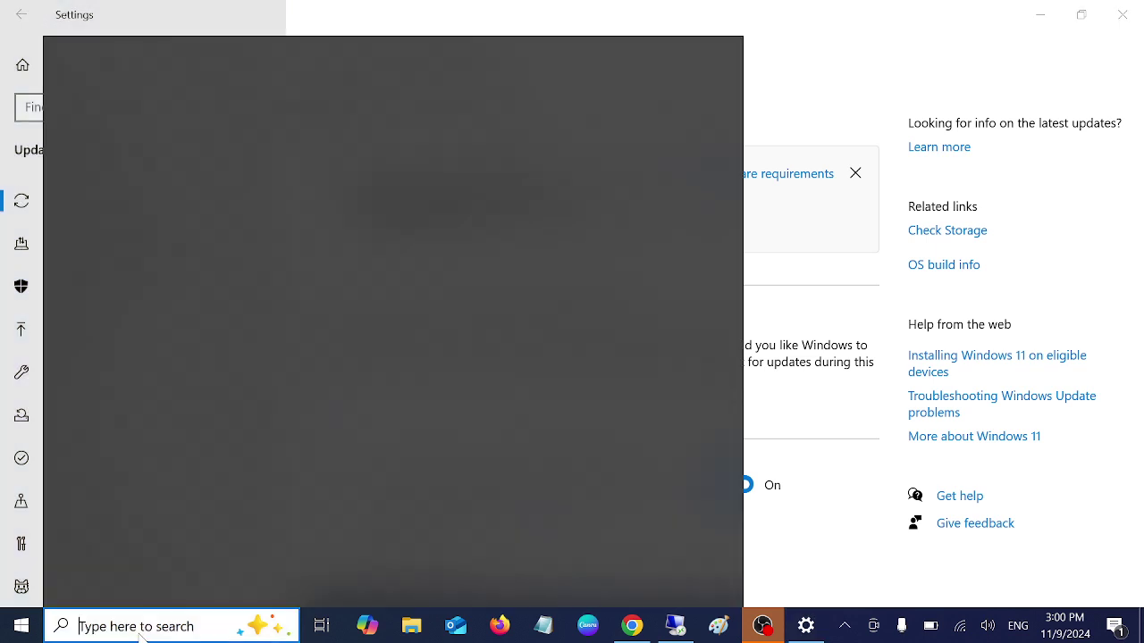
type("run")
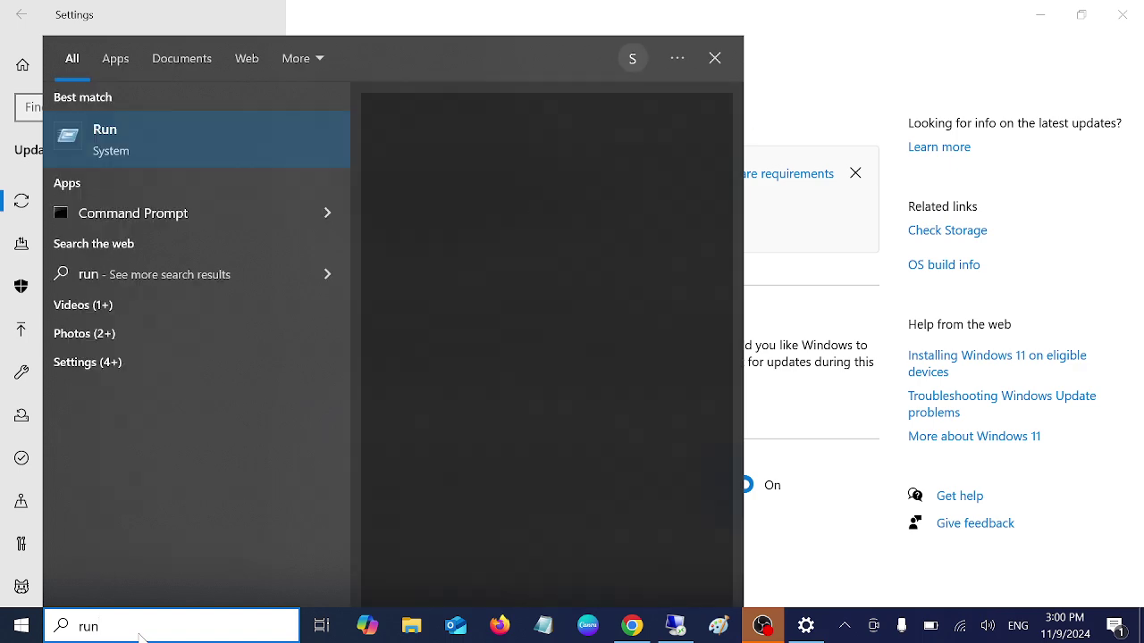
key("Return")
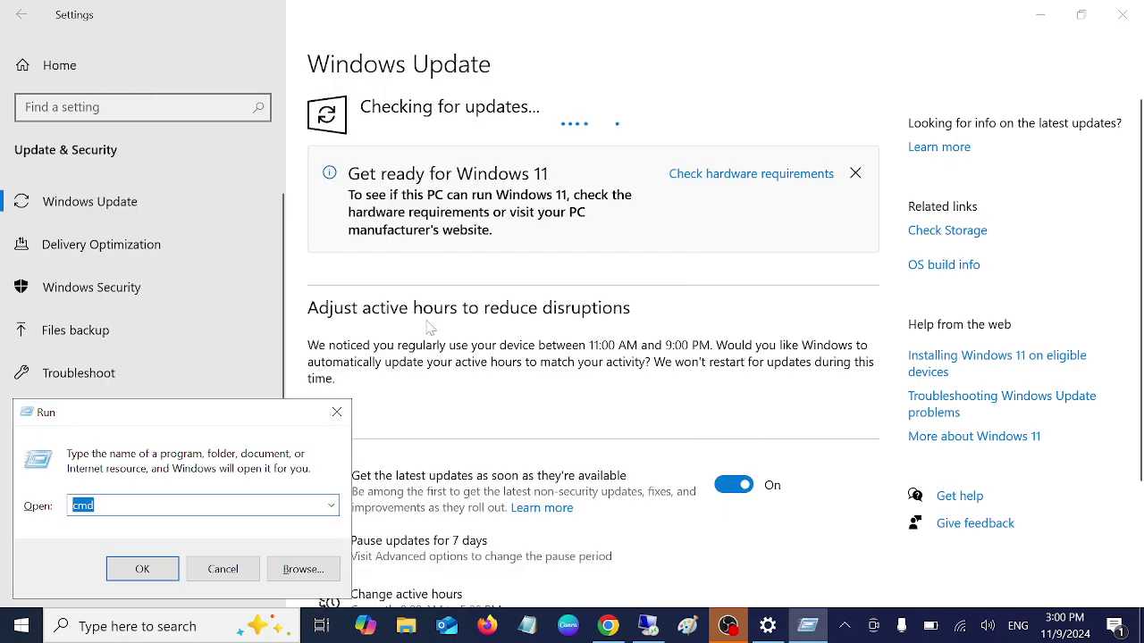
left_click_drag(214, 434, 503, 402)
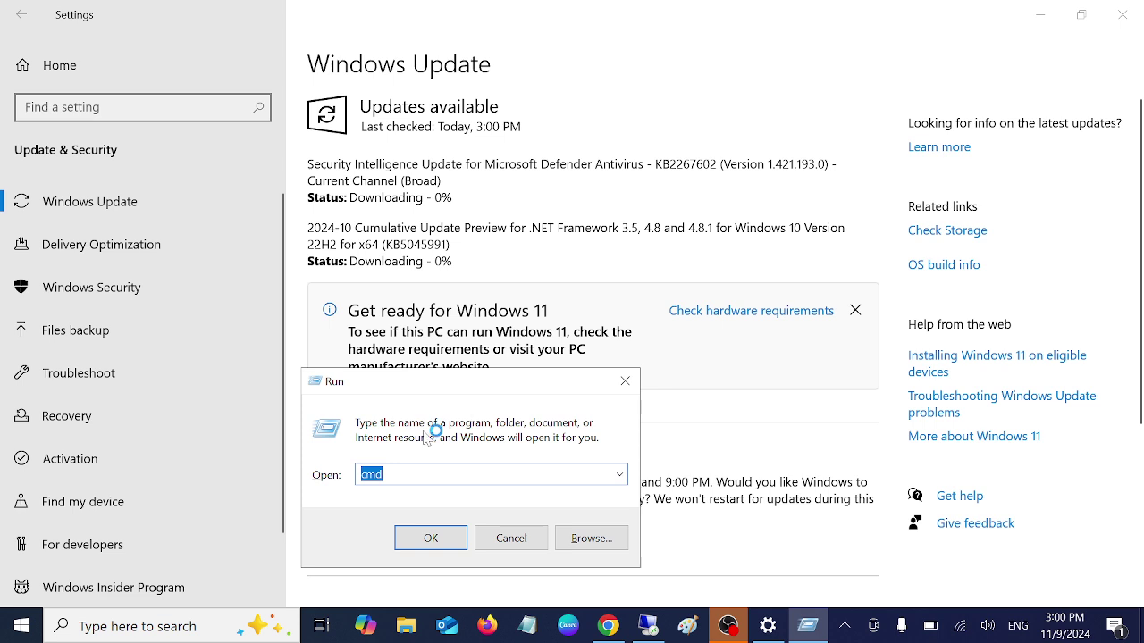
type("%")
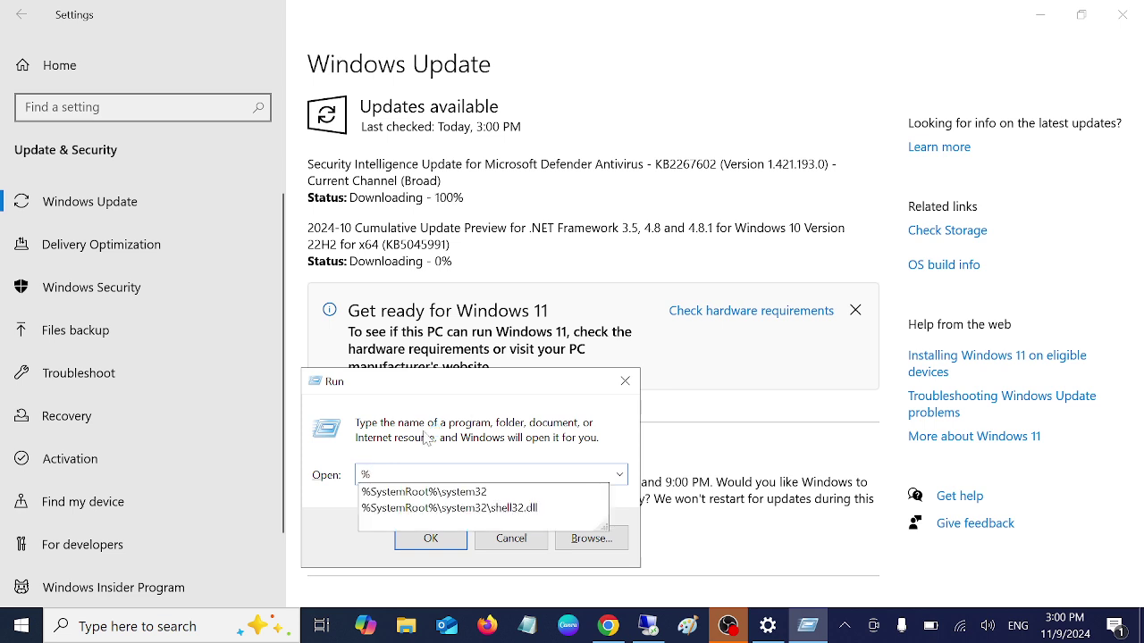
type("tem")
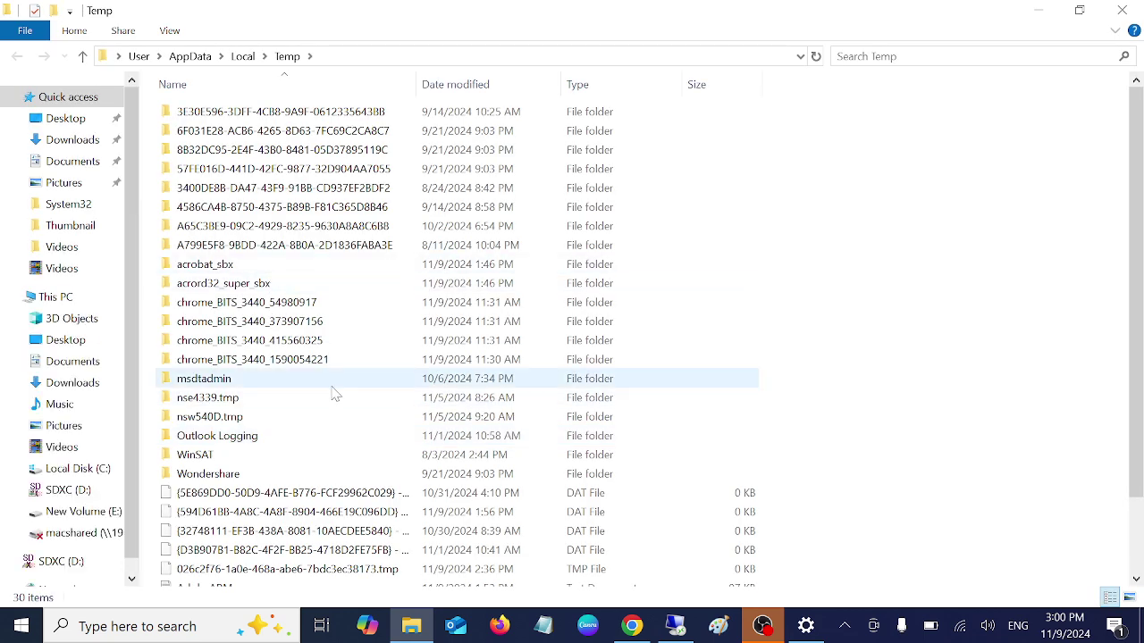
key("ctrl+a")
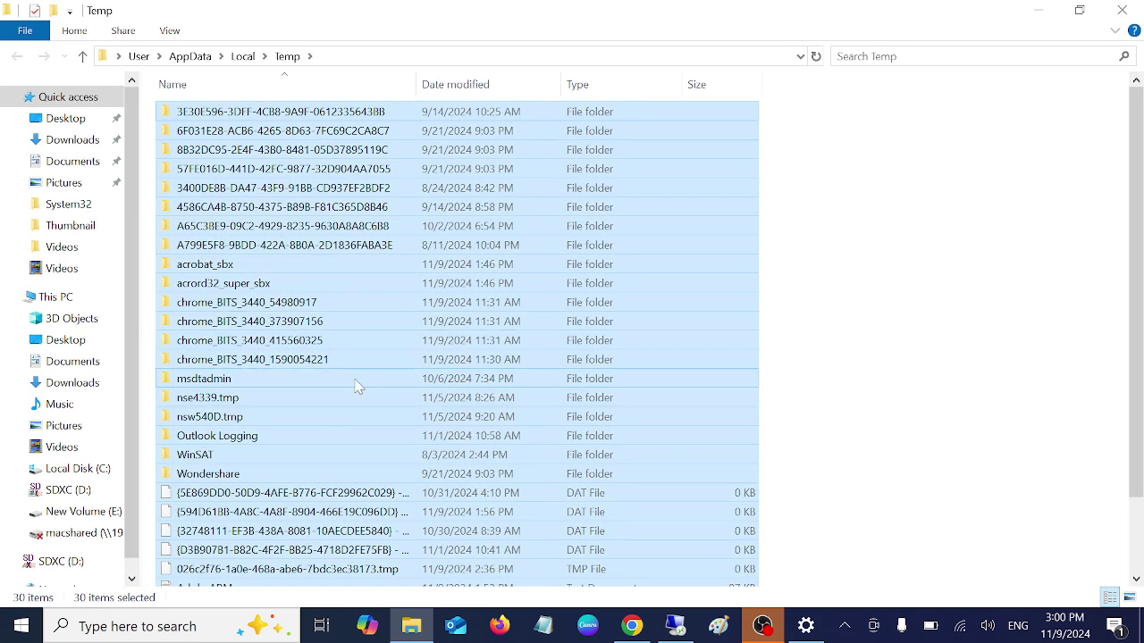
left_click(1123, 10)
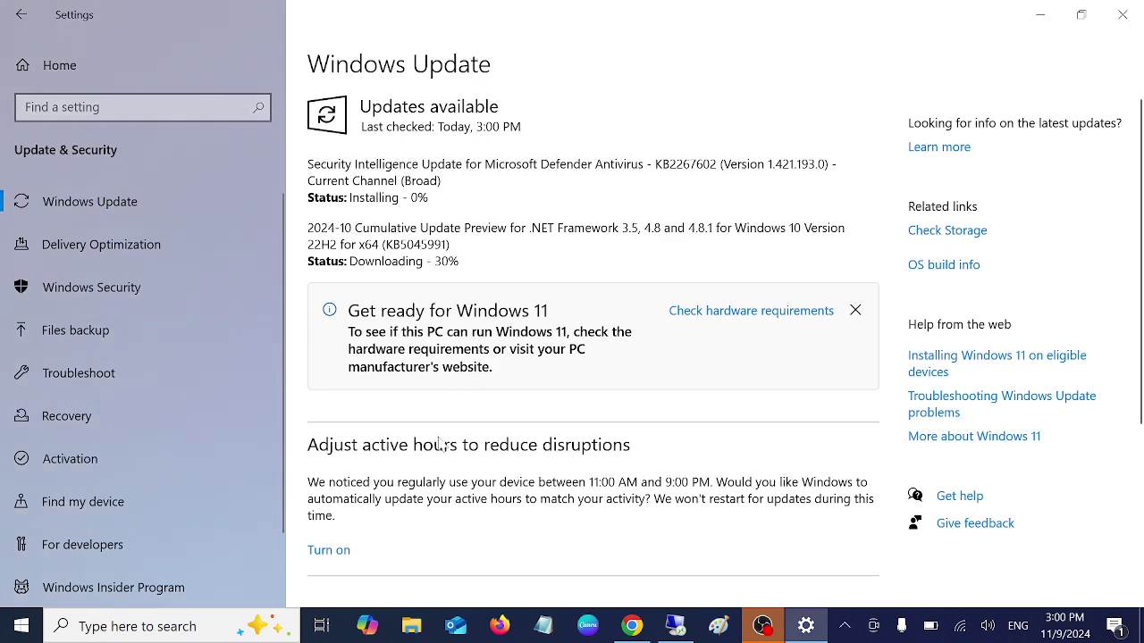
Open the Windows 'temp' folder through Run, then close it
key("super+r")
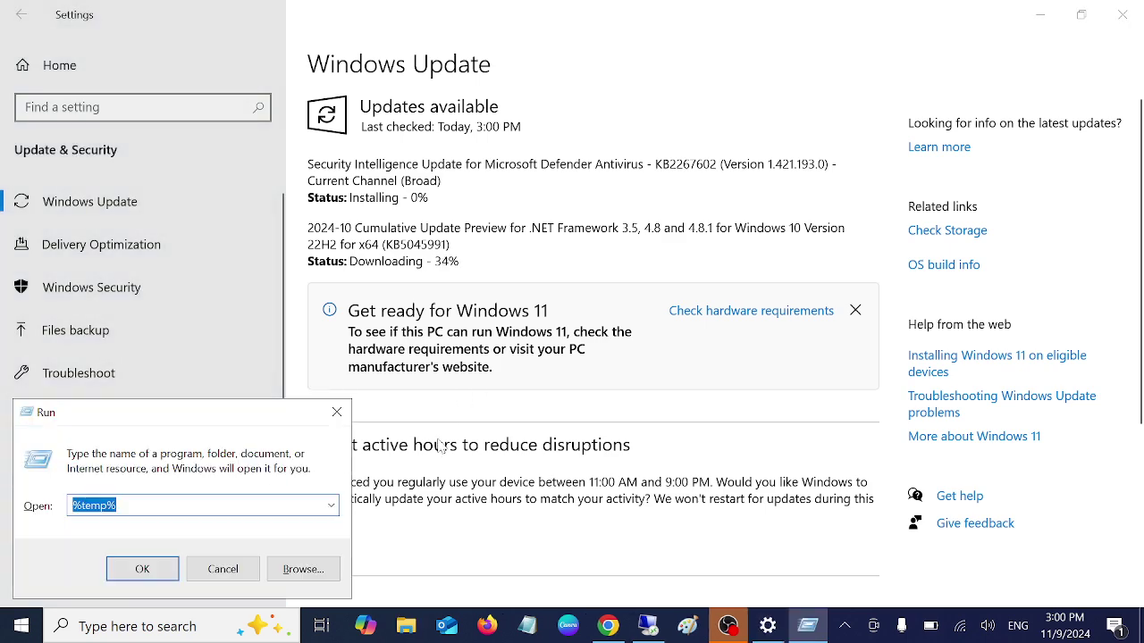
type("temp")
key("Return")
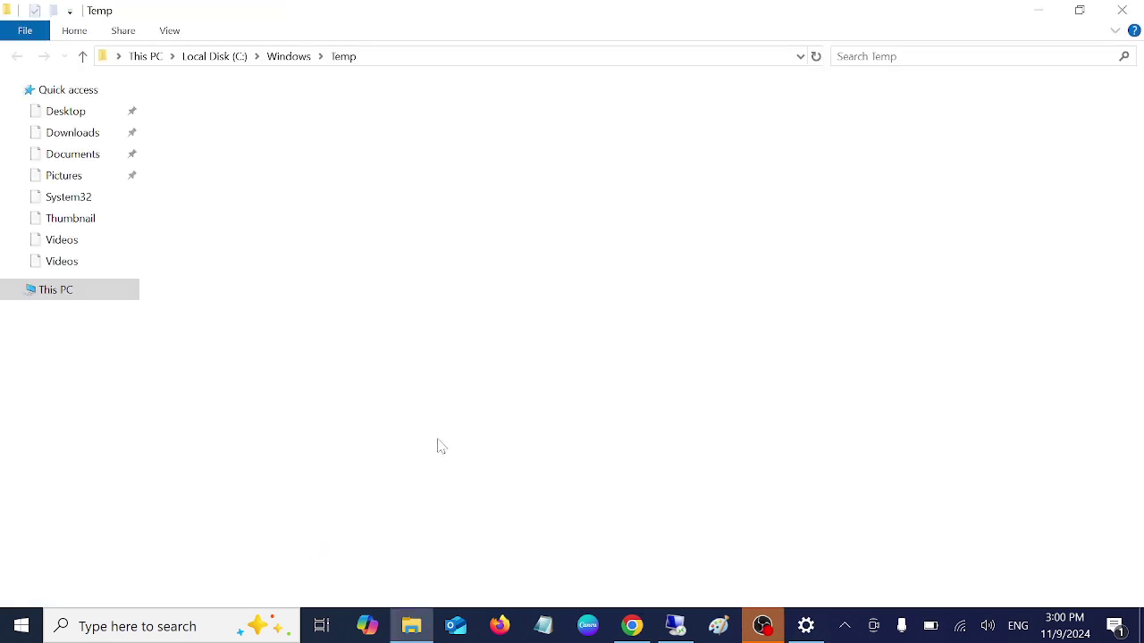
left_click(1122, 11)
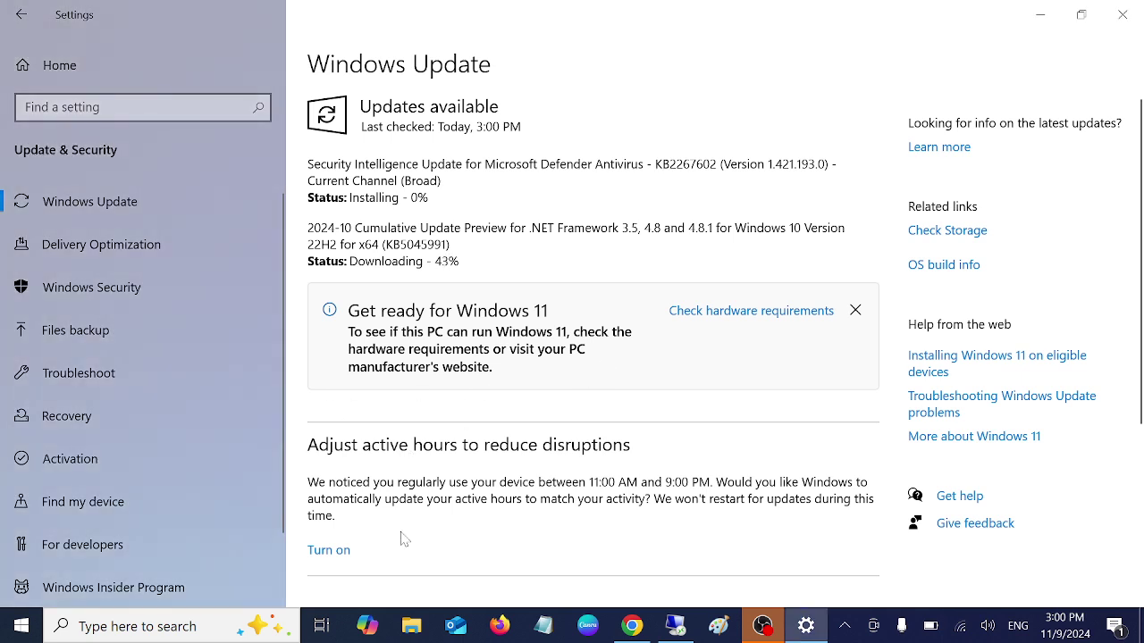
Open the Prefetch folder through Run, granting access, then close it and reopen Run
key("super+r")
type("prefet")
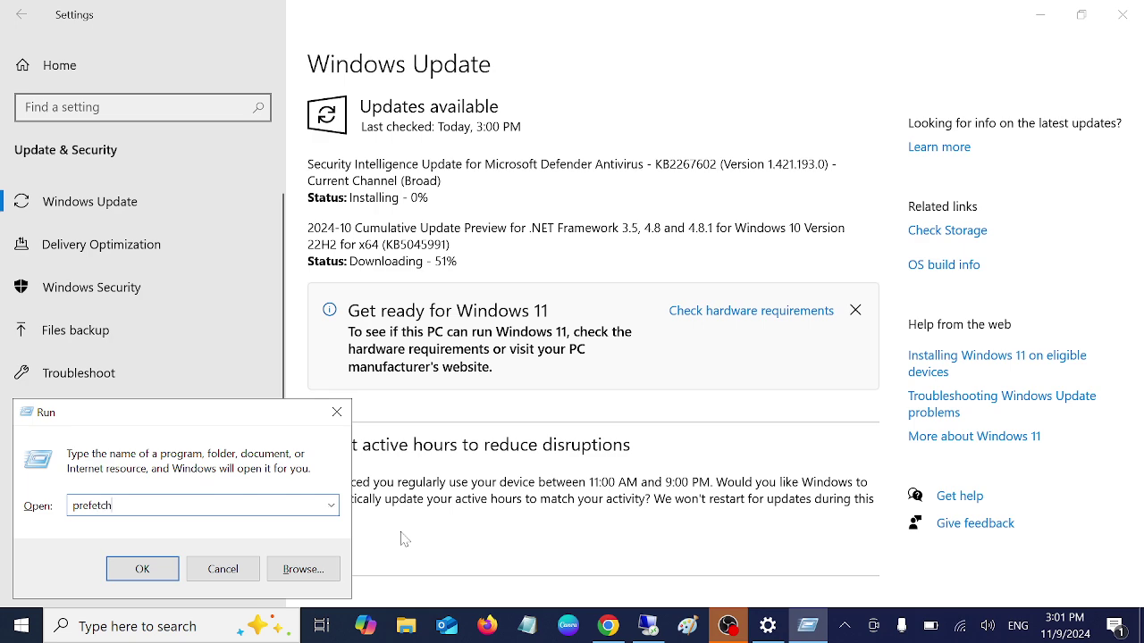
key("Return")
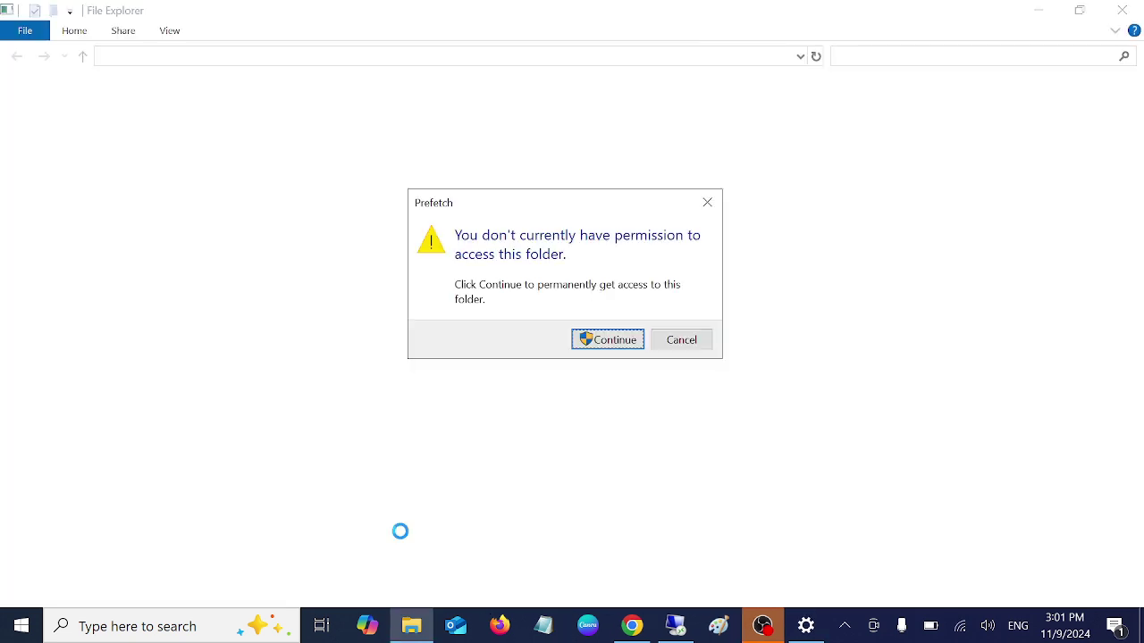
left_click(626, 339)
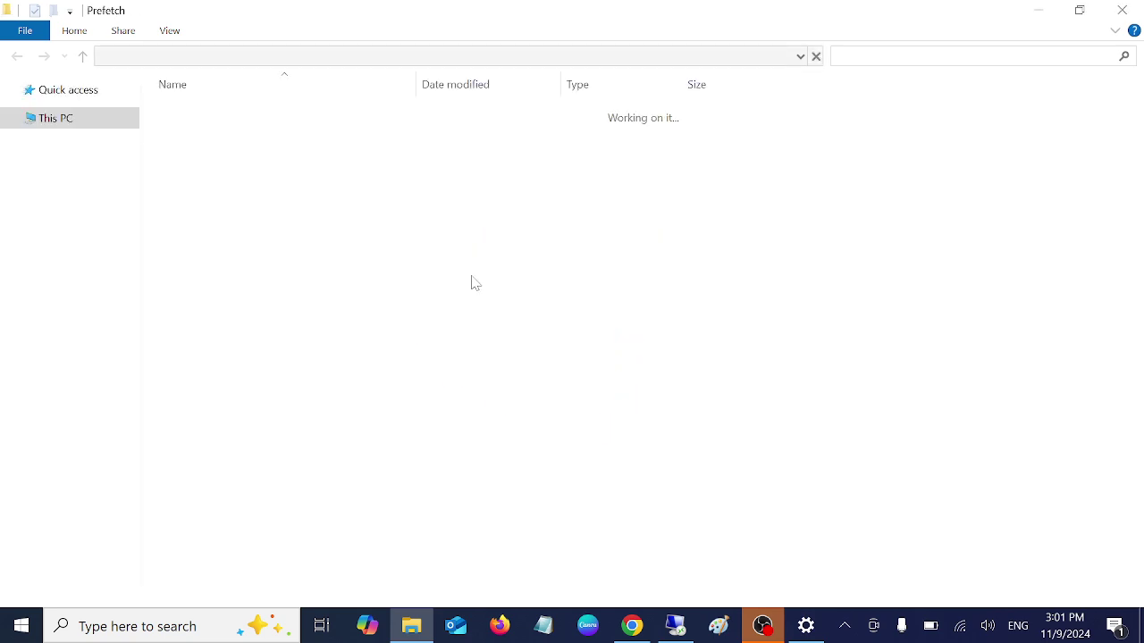
left_click(1122, 16)
key("super+r")
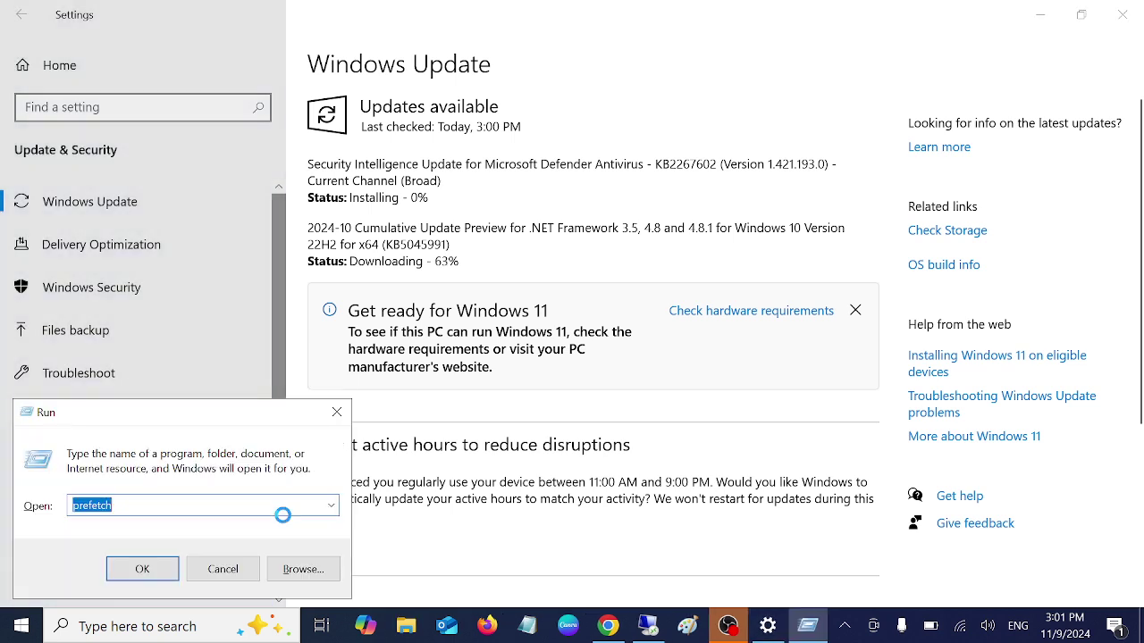
Run cleanmgr and rescan drive C: including system files
type("ceanmgr")
key("Return")
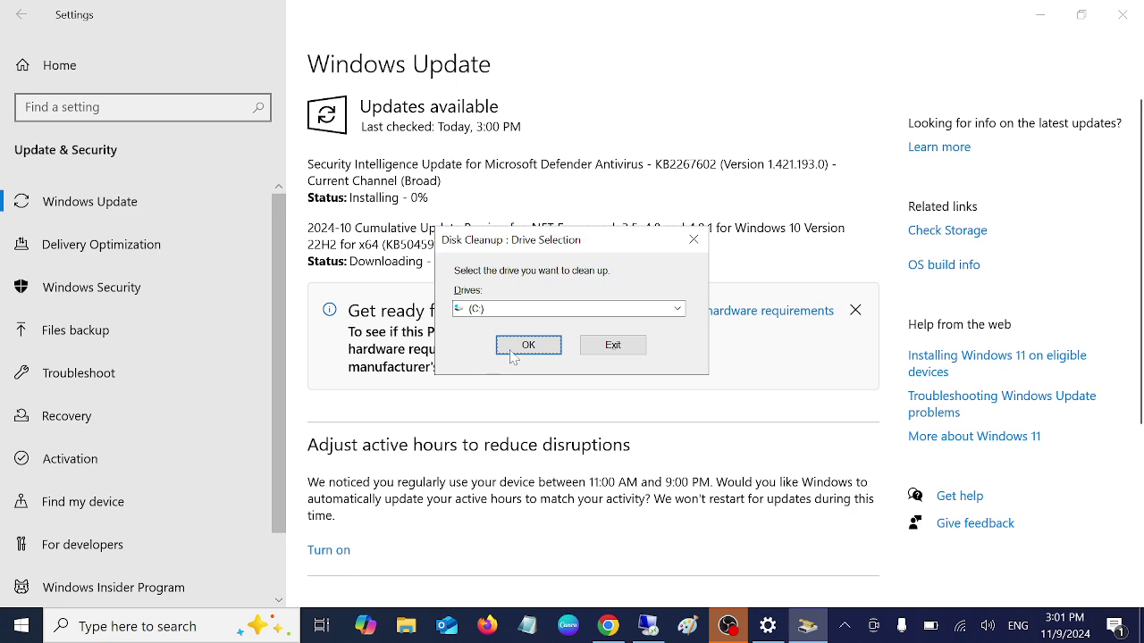
left_click(520, 351)
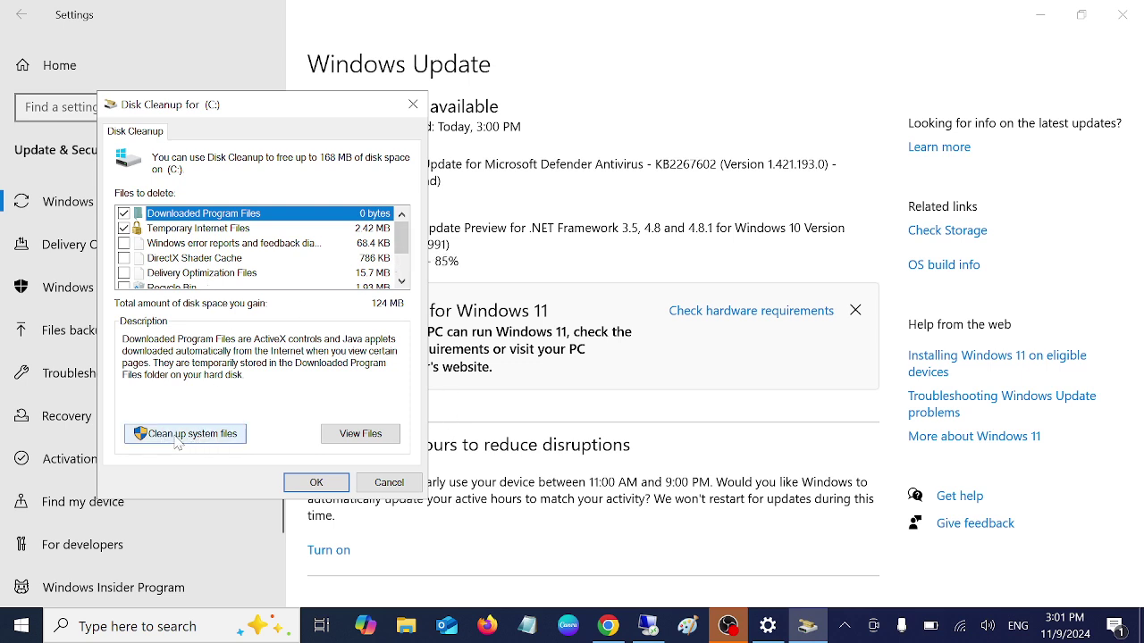
left_click(184, 434)
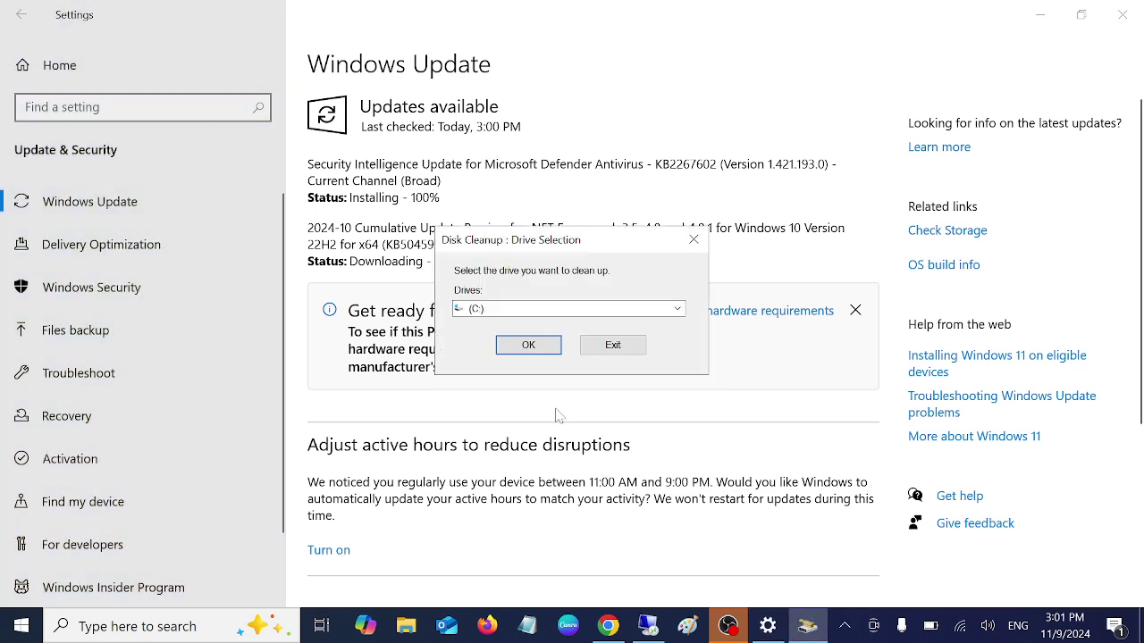
left_click(529, 346)
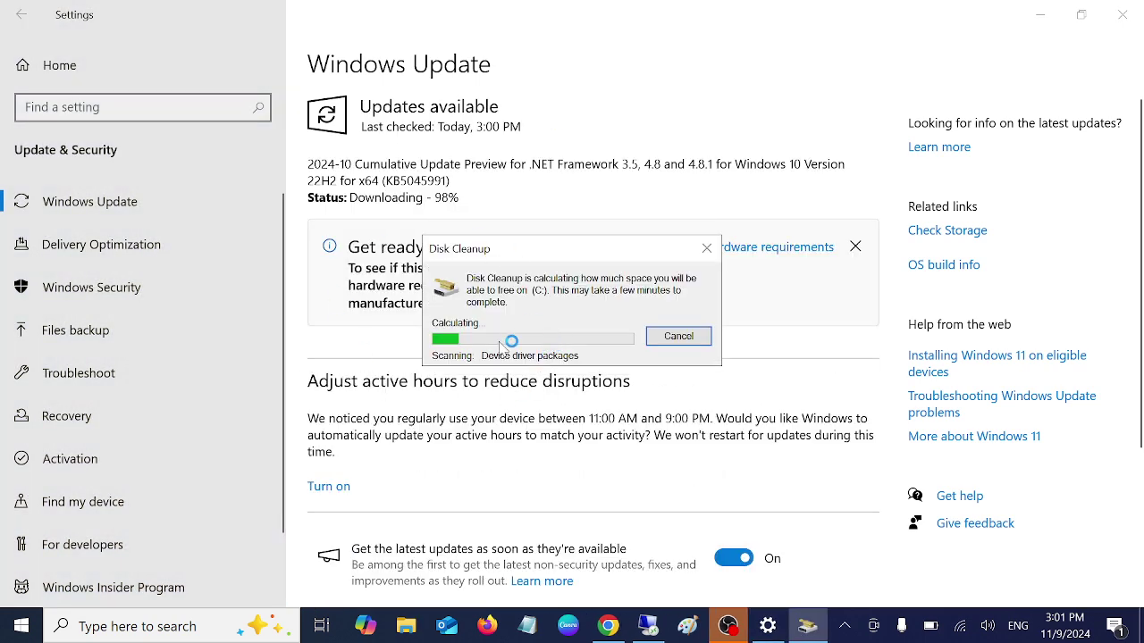
Minimize the Settings window, refresh the desktop twice, and reposition the Disk Cleanup progress window
left_click_drag(557, 258, 490, 235)
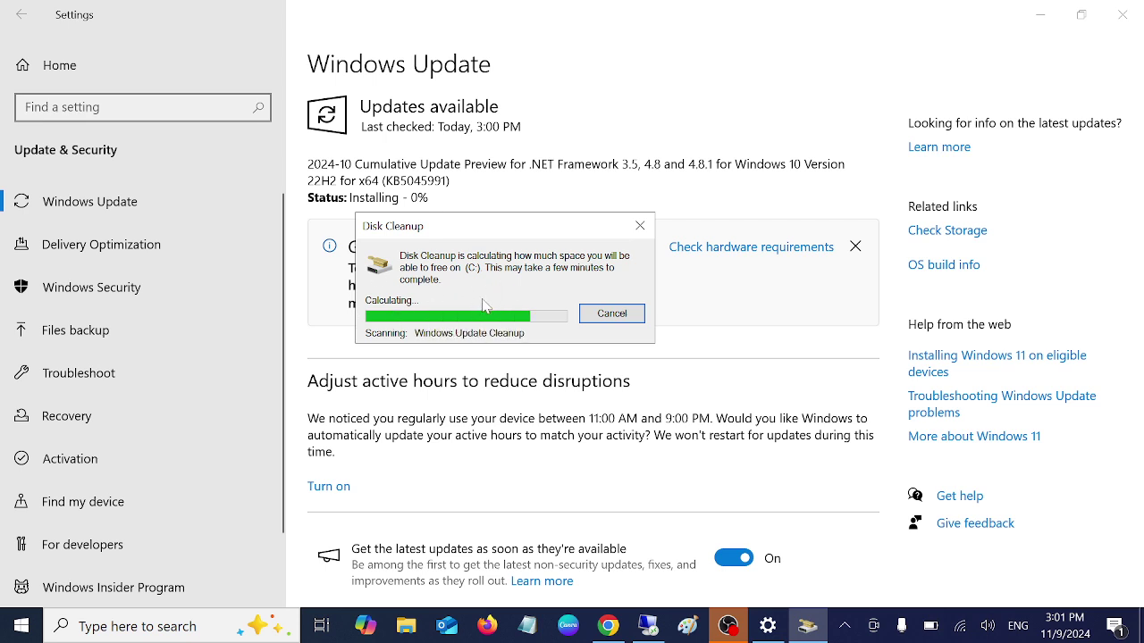
left_click(1040, 15)
right_click(470, 173)
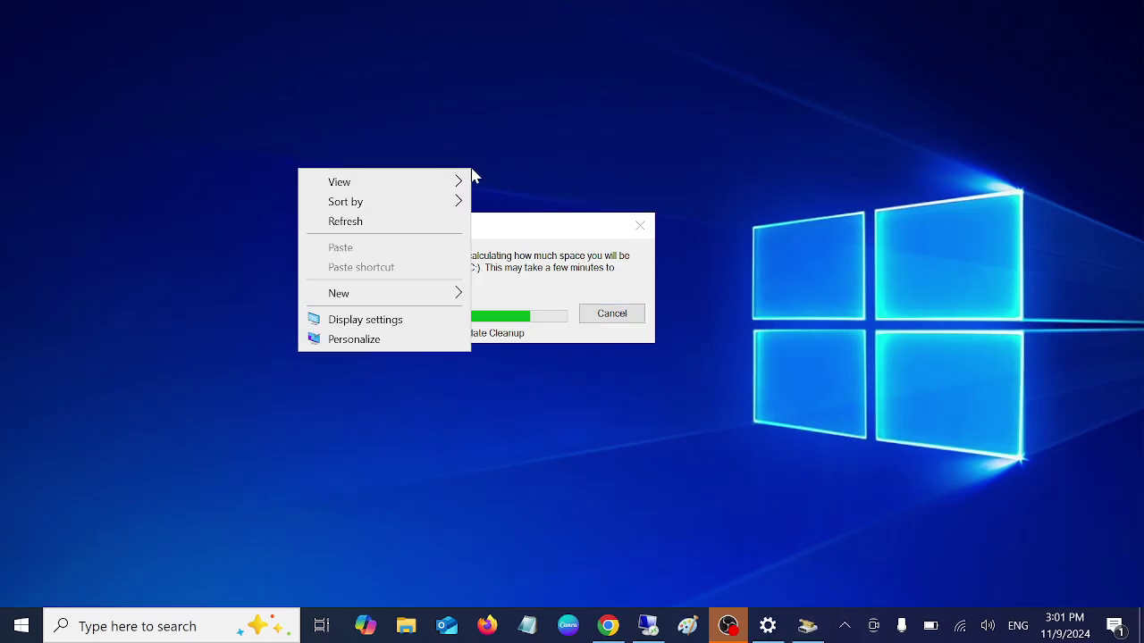
left_click(373, 223)
right_click(506, 136)
left_click(394, 184)
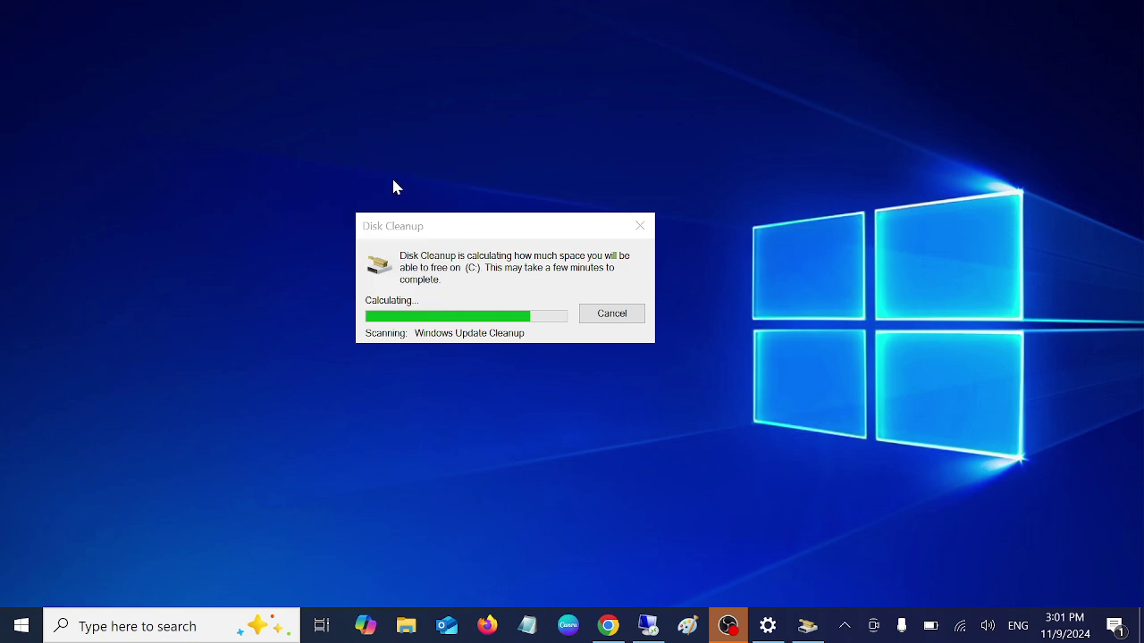
left_click_drag(528, 229, 491, 185)
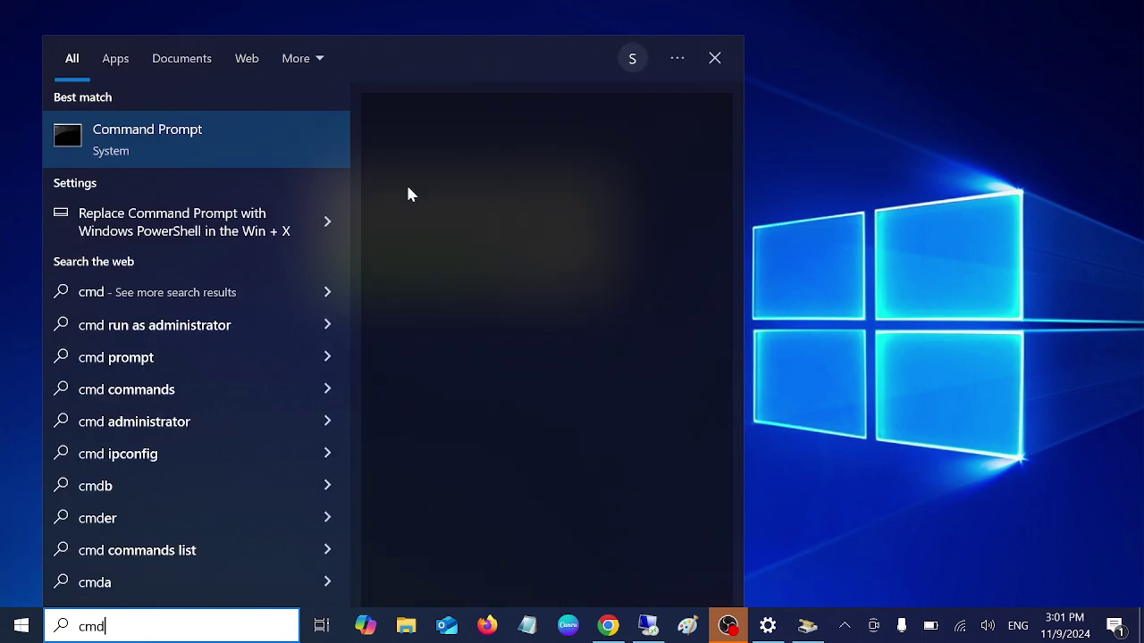
Run chkdsk in a Command Prompt launched as administrator
right_click(283, 138)
left_click(331, 153)
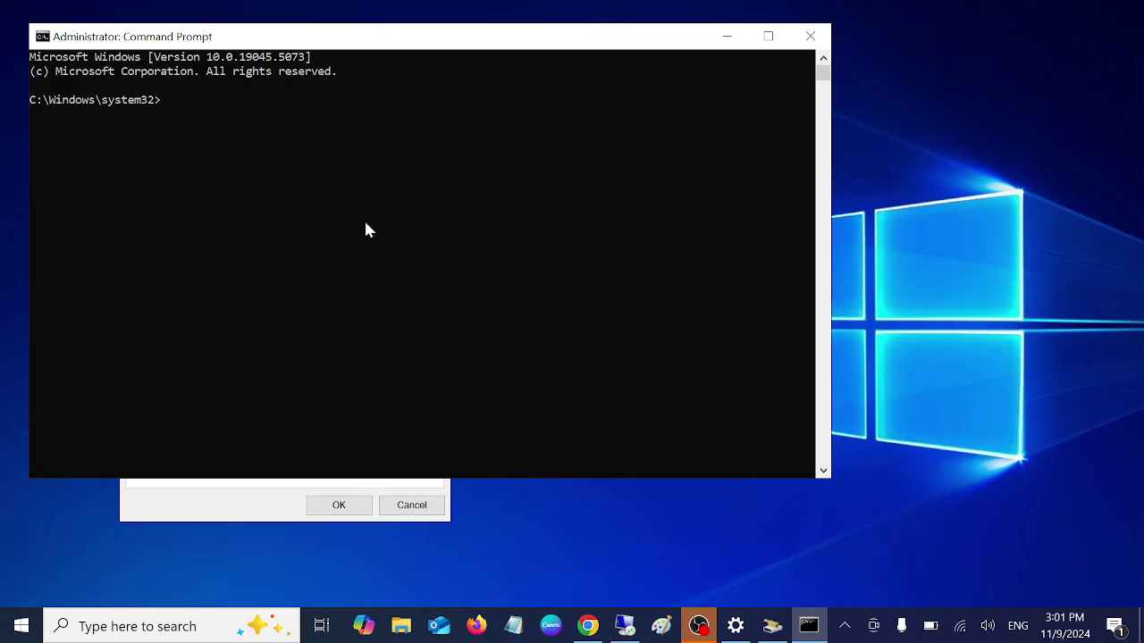
type("hkdsk")
key("Return")
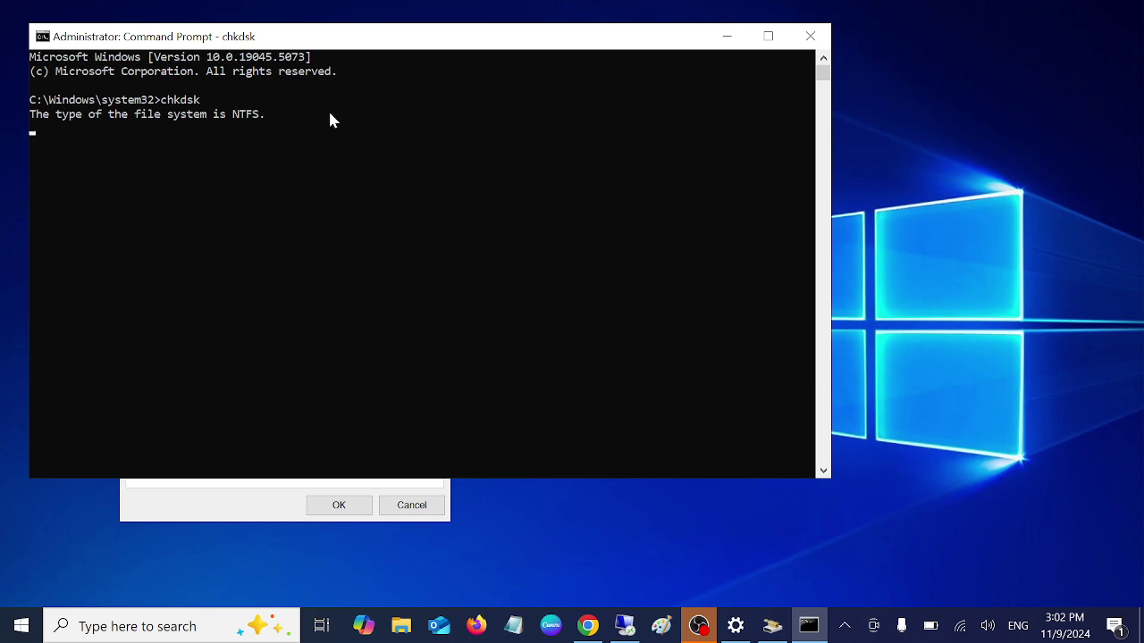
left_click_drag(378, 42, 445, 56)
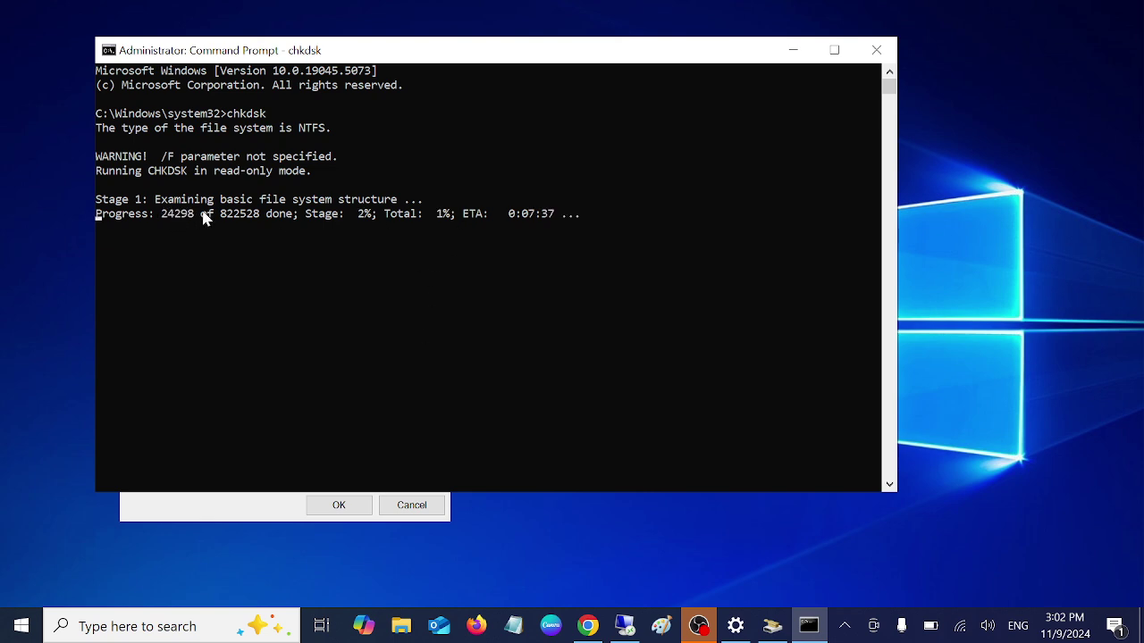
Tick Windows Update Cleanup, Defender, temporary installation files, Temporary files and Delivery Optimization for deletion
left_click(793, 50)
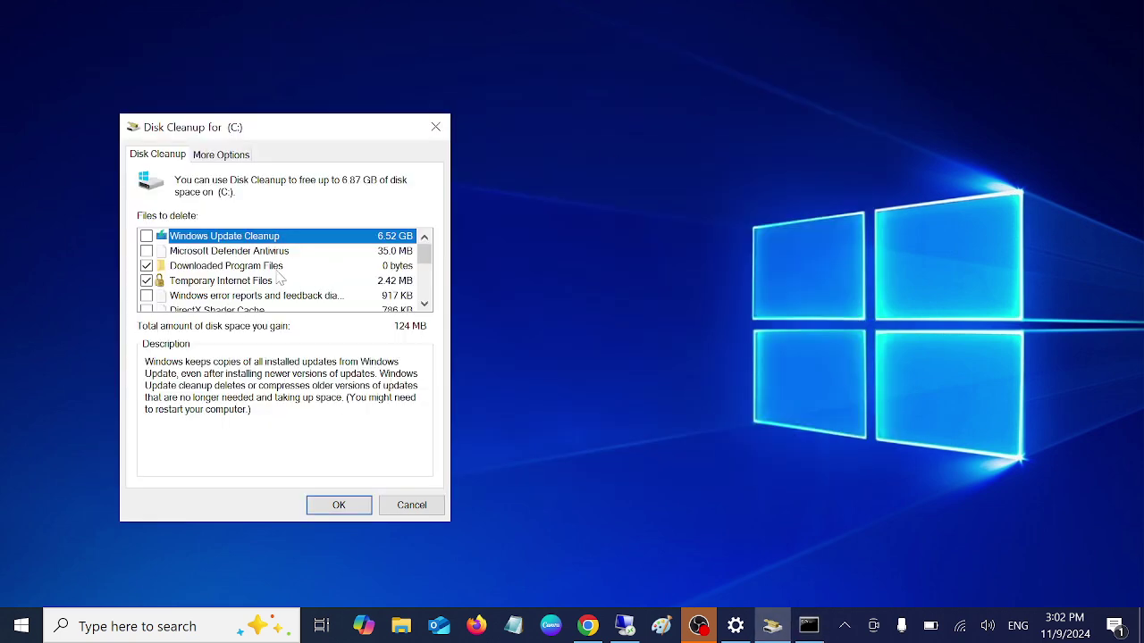
left_click(147, 236)
left_click(147, 251)
scroll(147, 303, "down", 2)
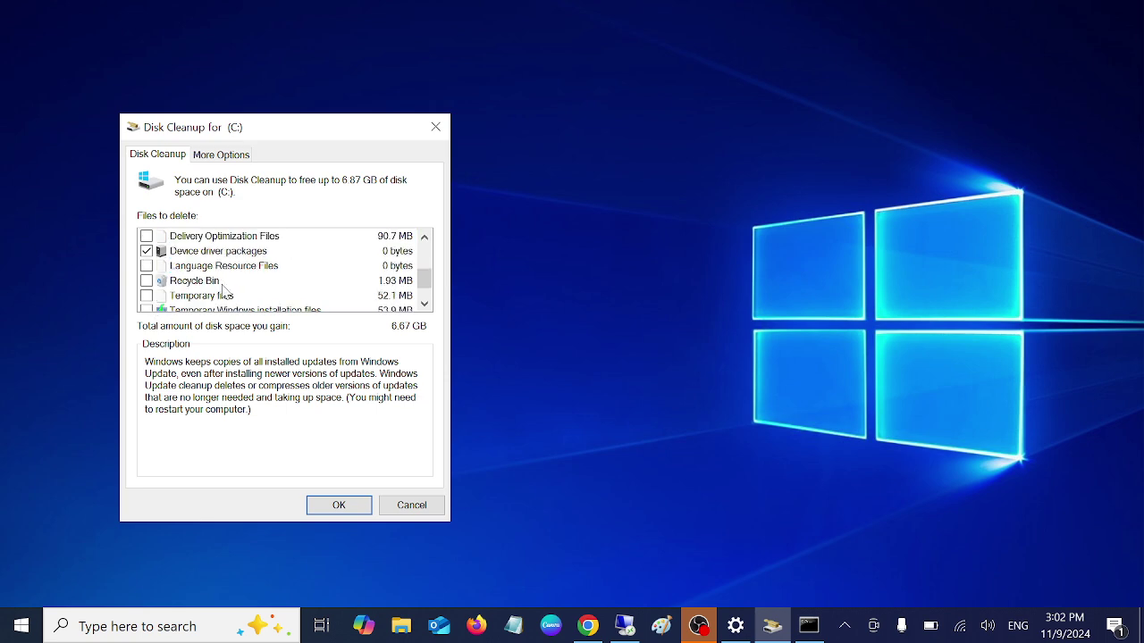
left_click(146, 308)
scroll(150, 309, "down", 1)
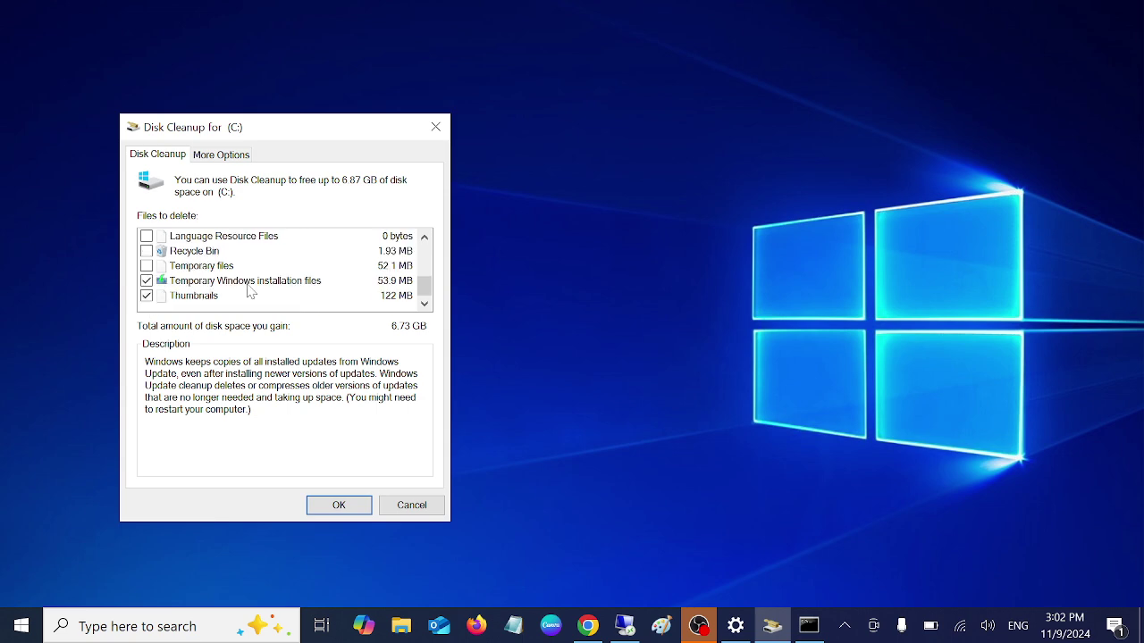
left_click(147, 265)
scroll(147, 243, "up", 1)
left_click(147, 251)
scroll(157, 264, "up", 2)
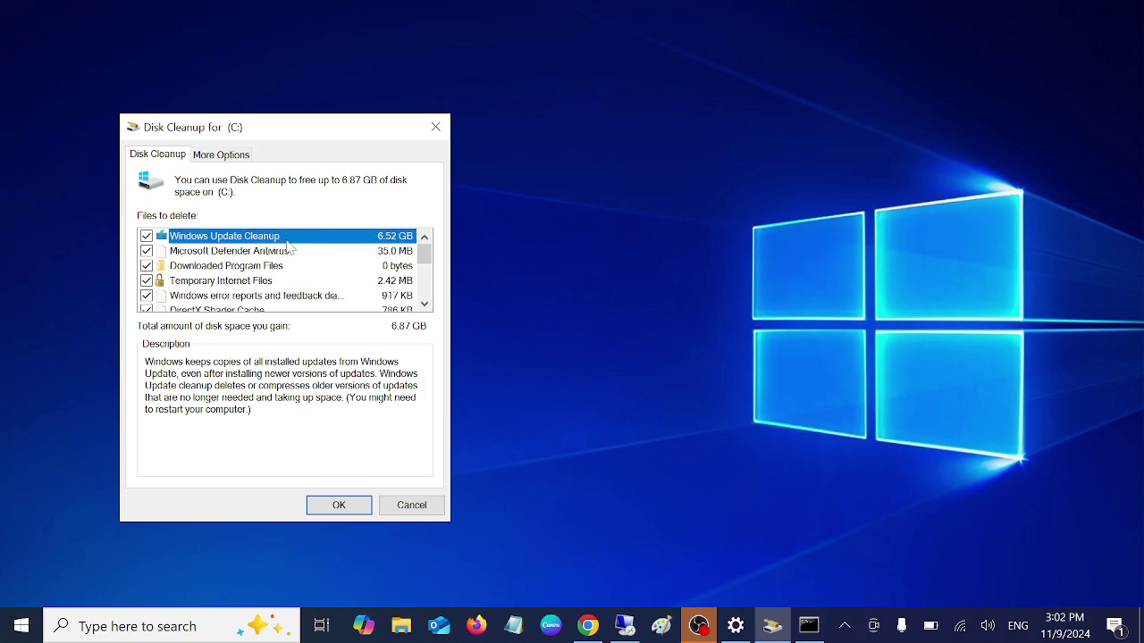
left_click(809, 625)
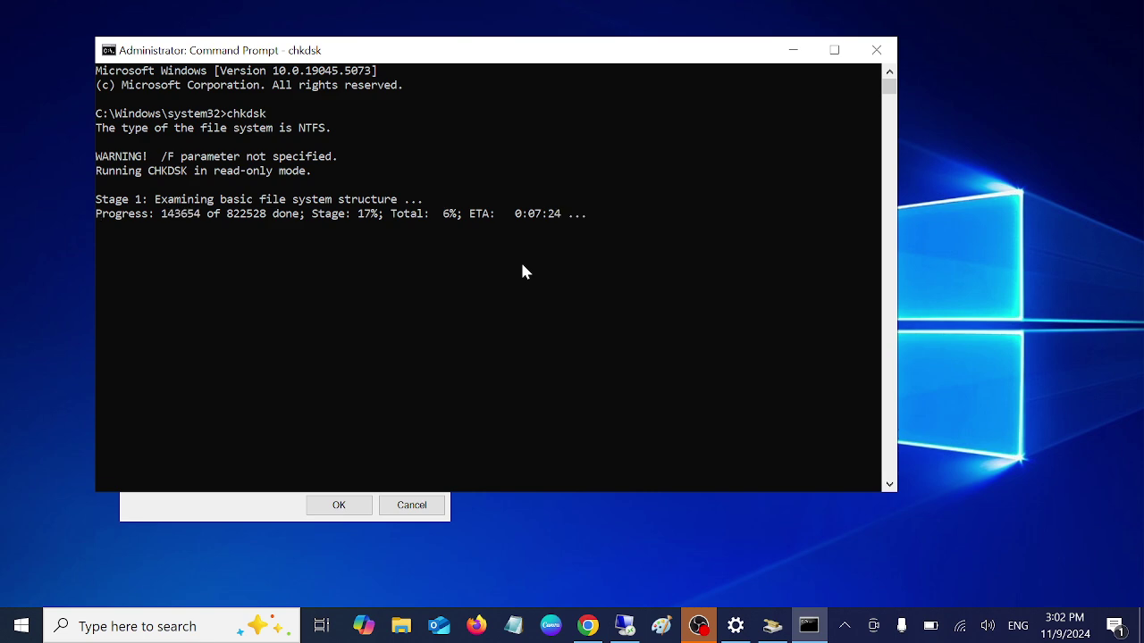
Maximize the chkdsk Command Prompt to check progress, minimize it, and refresh the desktop
left_click(839, 54)
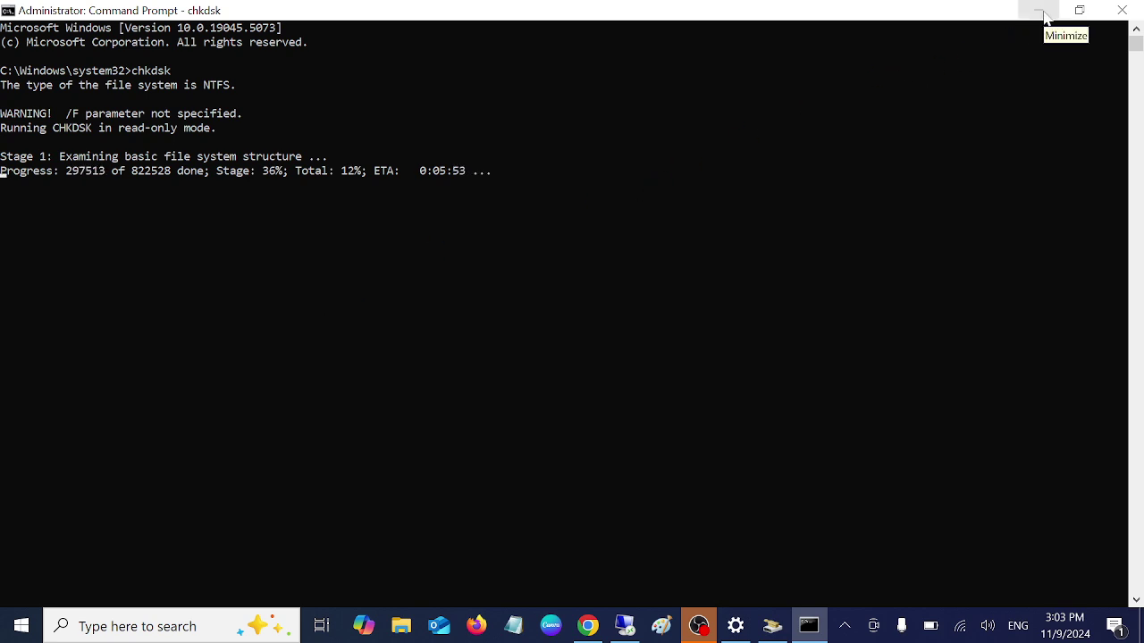
left_click(1044, 15)
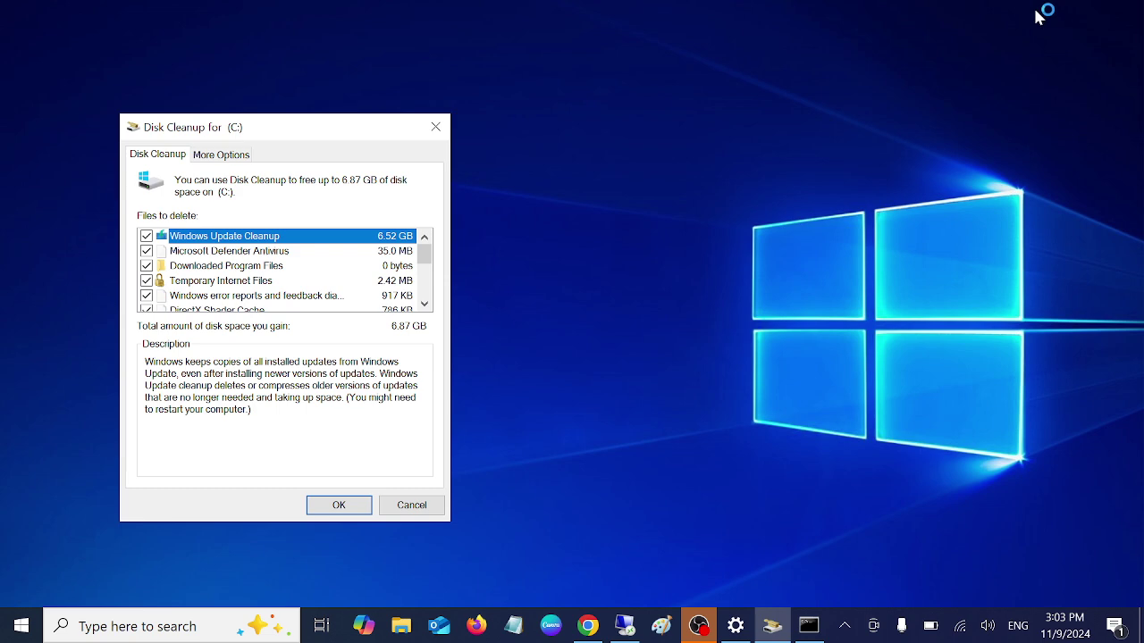
right_click(583, 197)
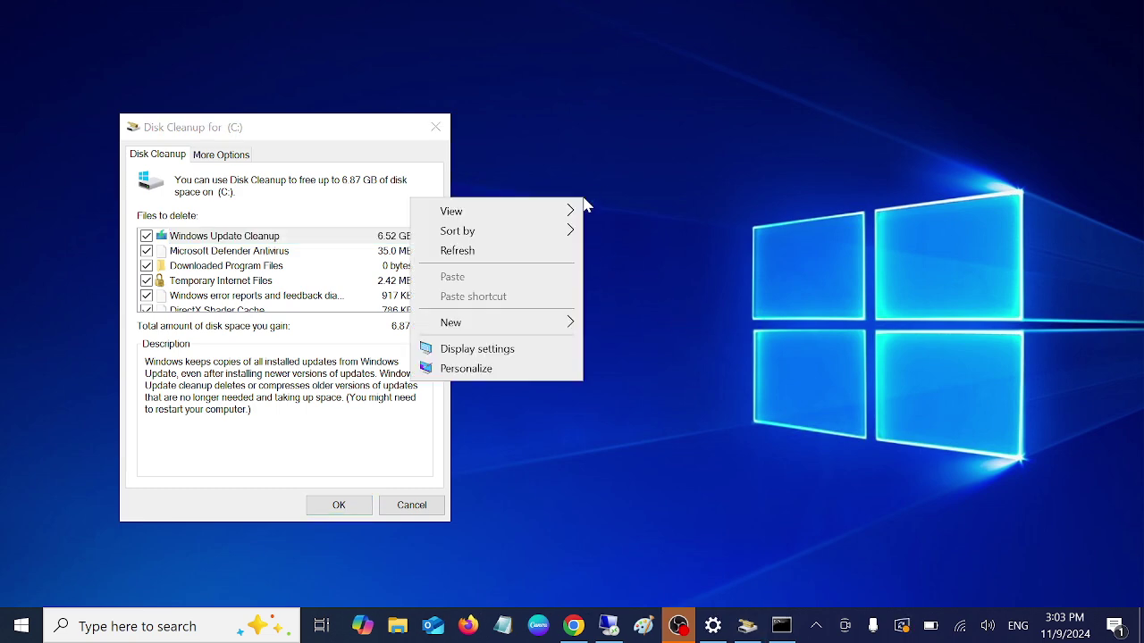
left_click(496, 253)
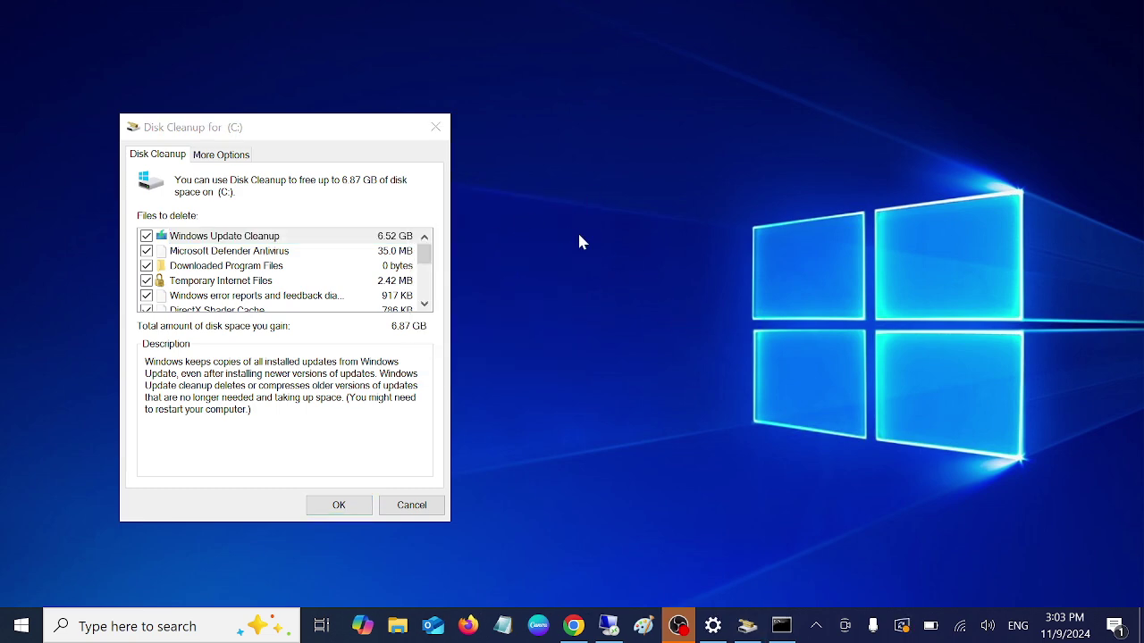